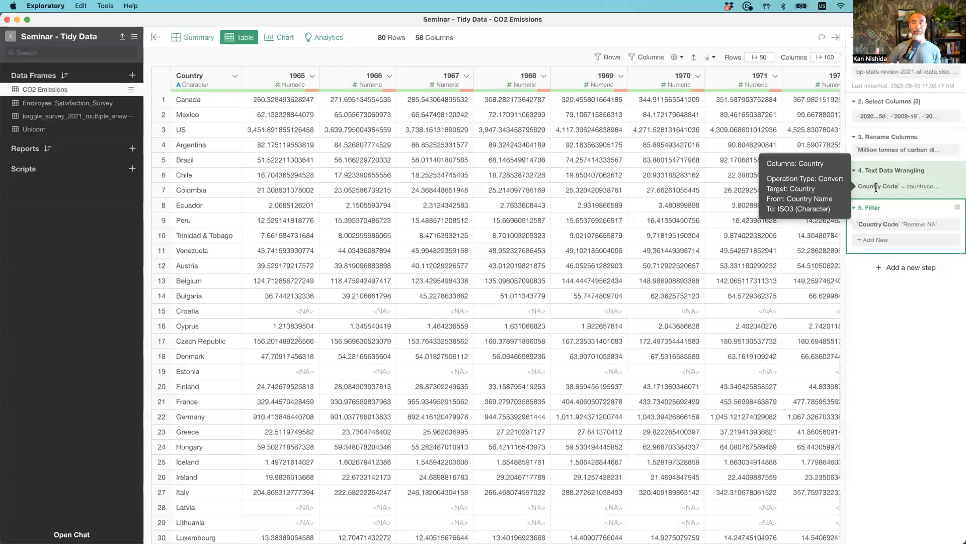
Step: Compare the CO2 Emissions table at the Rename Columns, Text Data Wrangling and Filter steps, ending on the Filter step
click(877, 141)
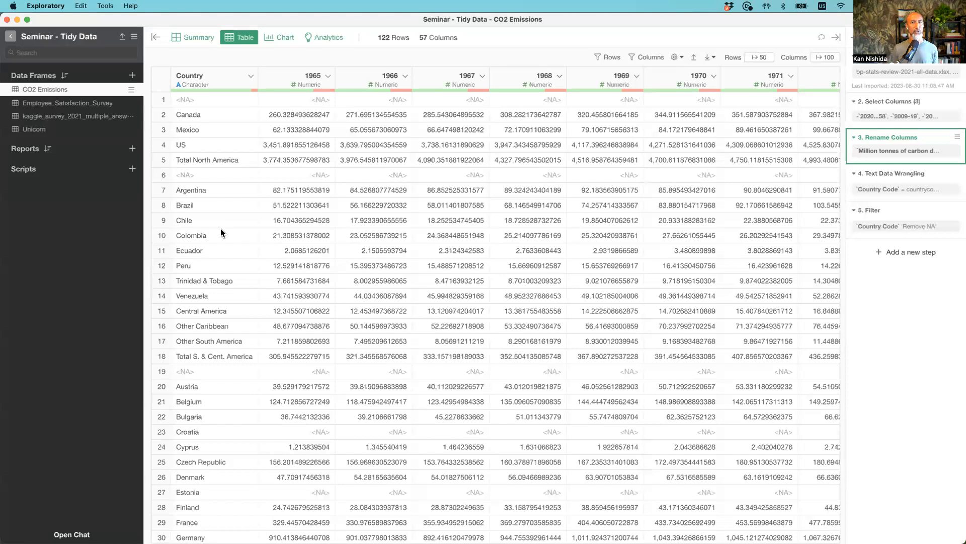
click(913, 182)
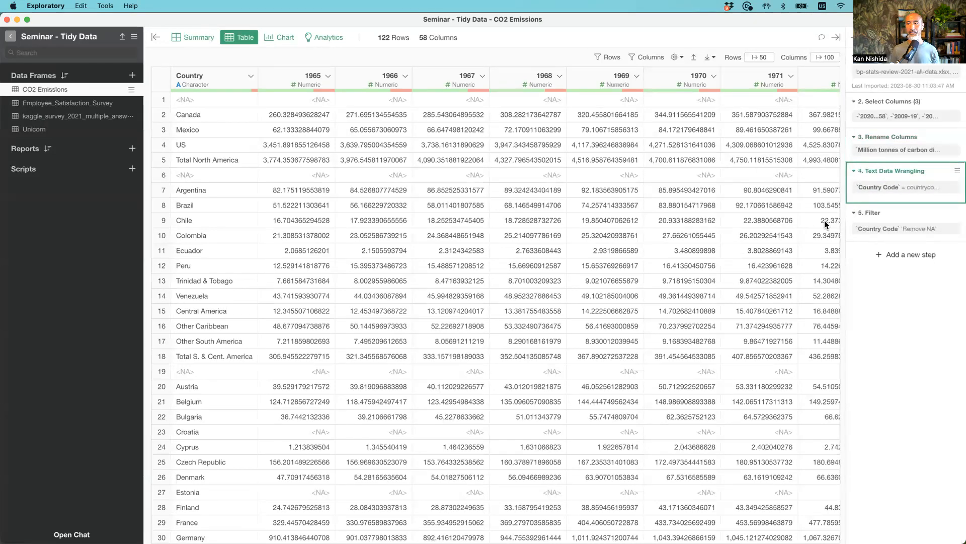
click(876, 214)
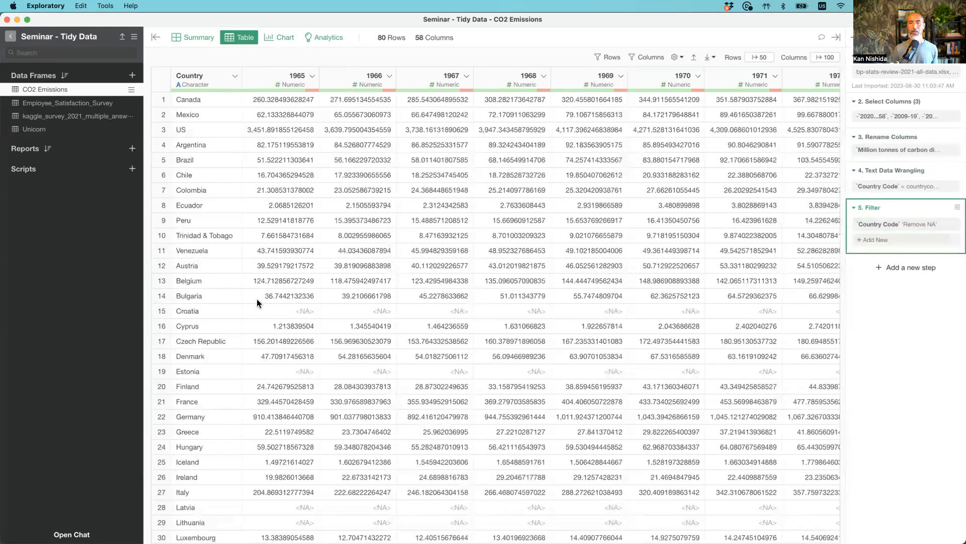
click(869, 176)
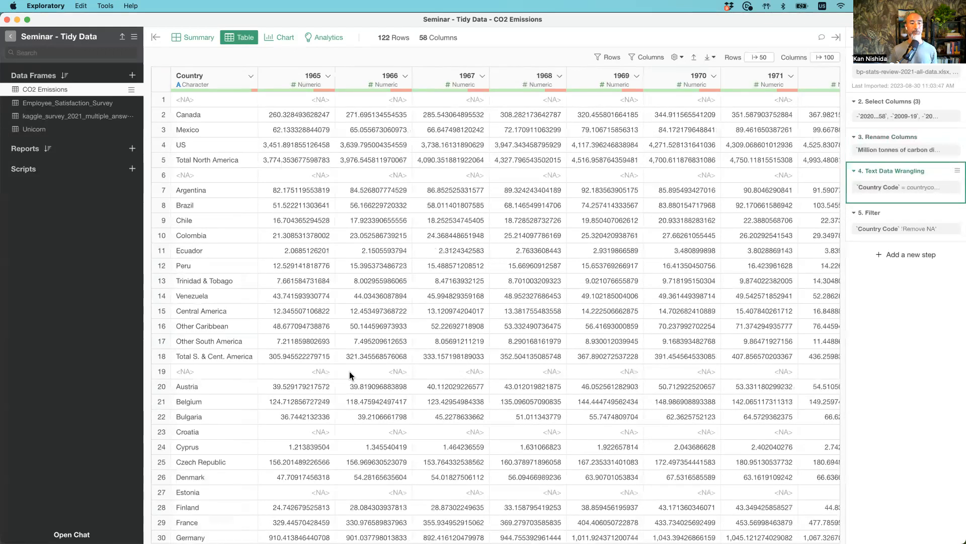
click(876, 215)
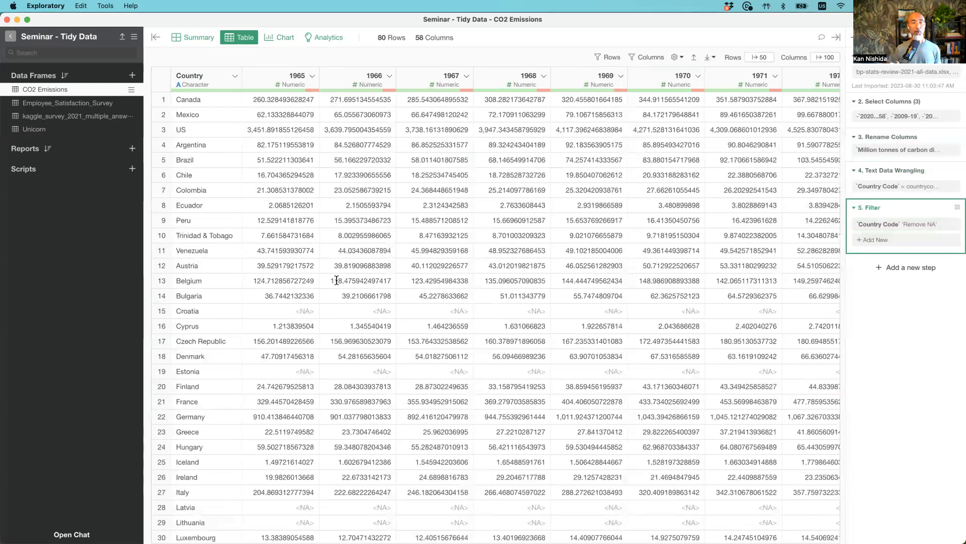
Step: Examine the filtered table's columns from Country and 1965 across to 2020 and Country Code
click(272, 40)
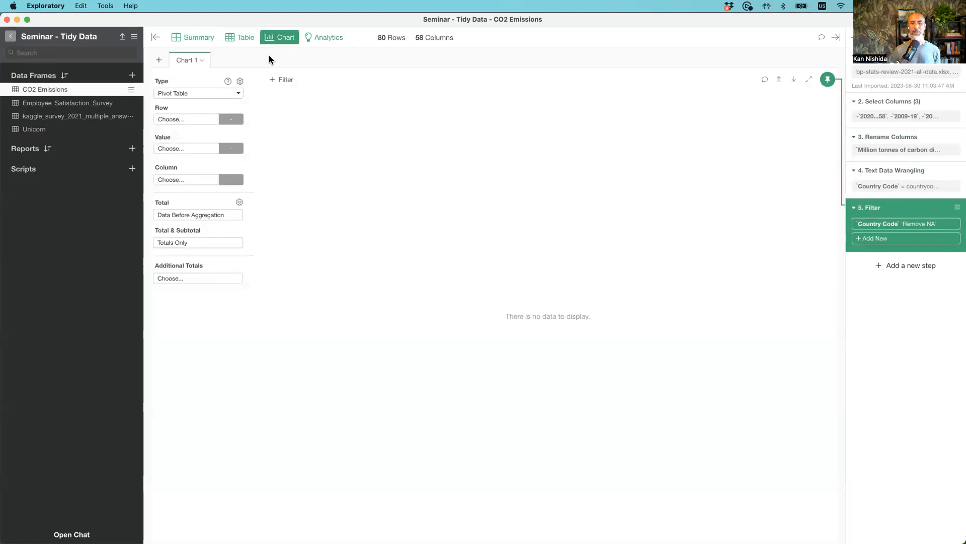
click(229, 36)
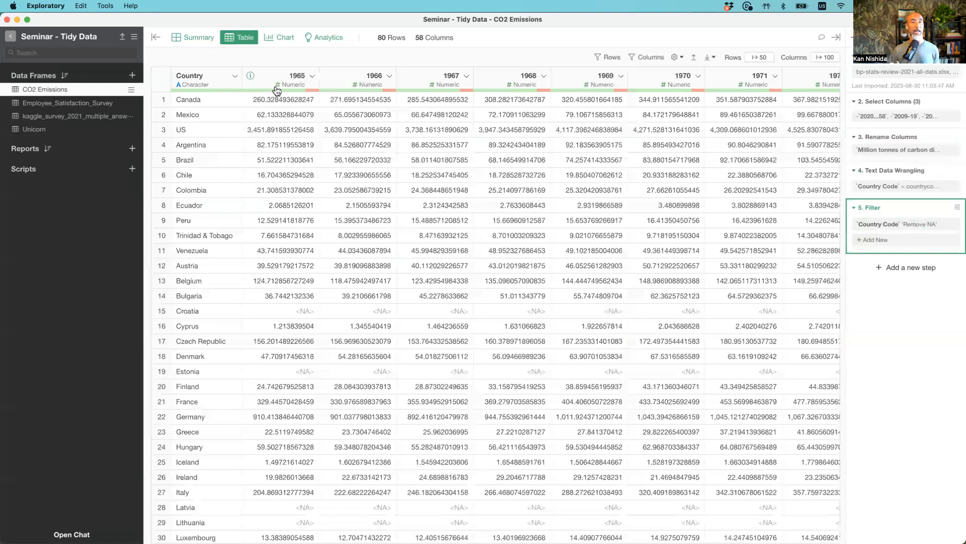
scroll(584, 161, right, 20)
scroll(584, 161, right, 5)
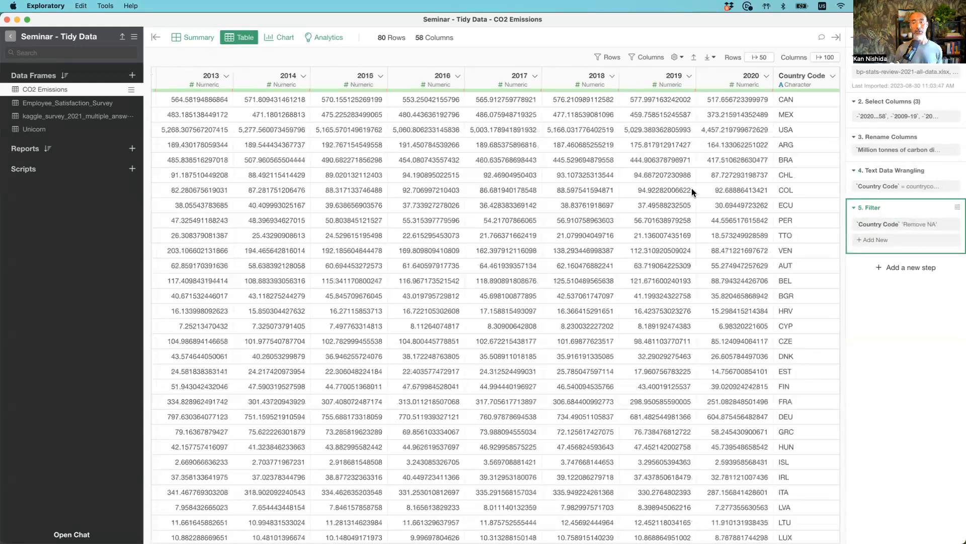
scroll(483, 227, left, 20)
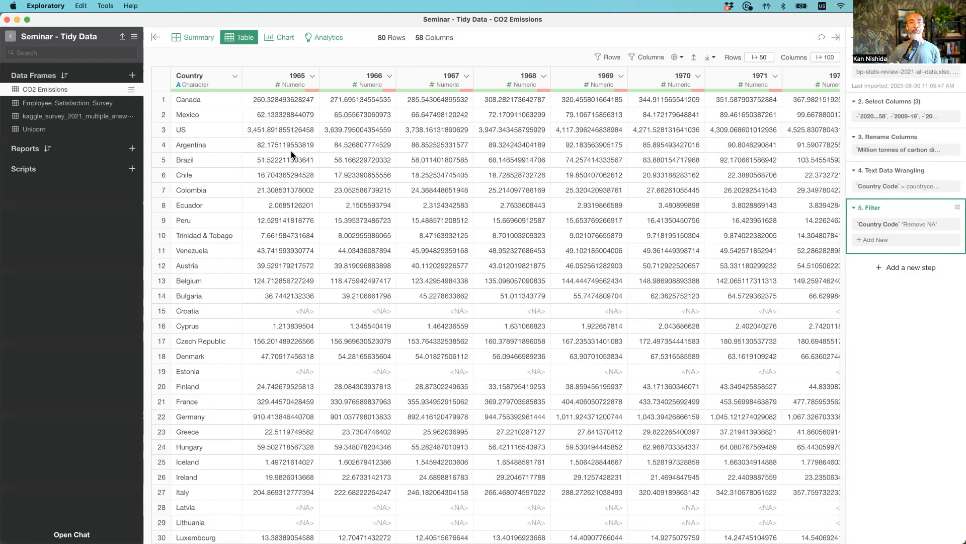
Step: Set the type of Chart 1 for the CO2 Emissions data to Line
click(279, 39)
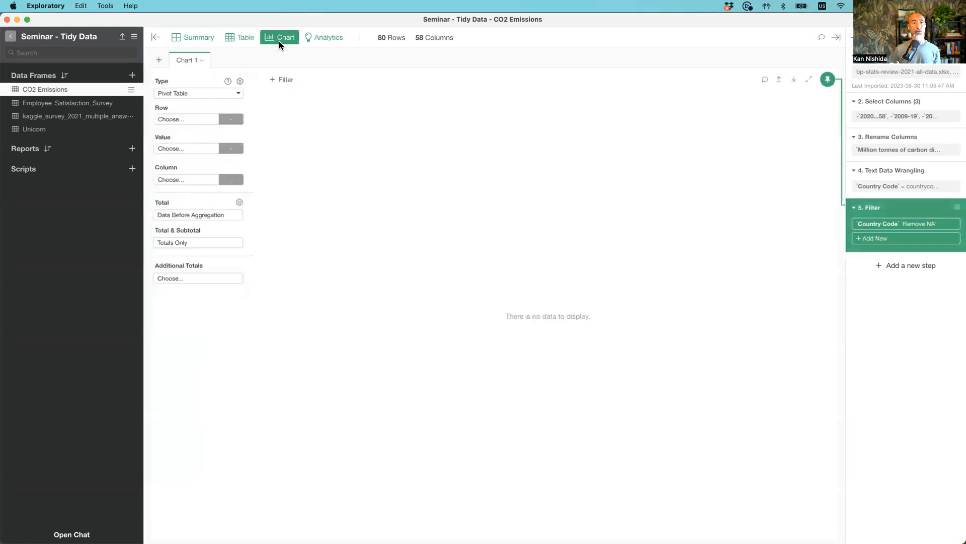
click(180, 93)
click(185, 161)
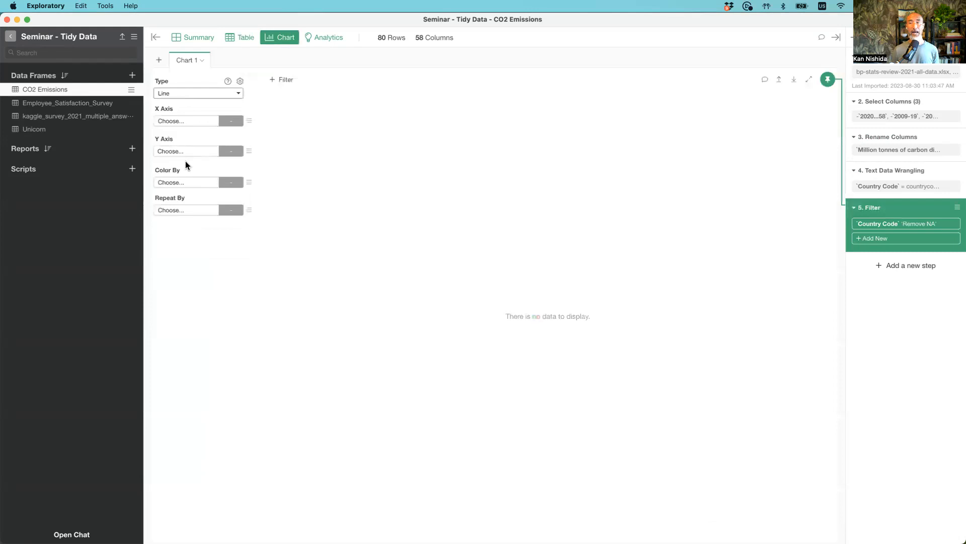
Step: Try the 1965 column as the line chart's X axis, and clear the X axis assignment again
click(173, 125)
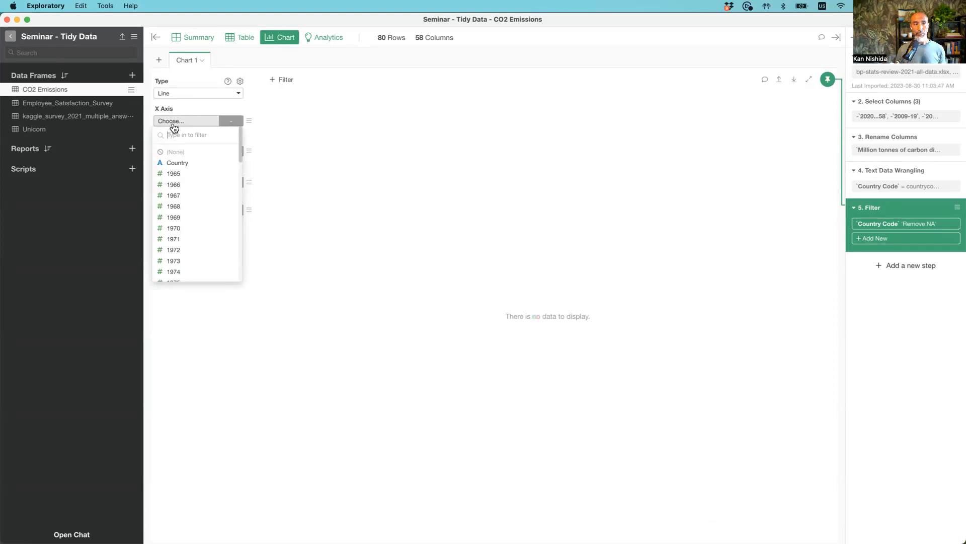
click(176, 123)
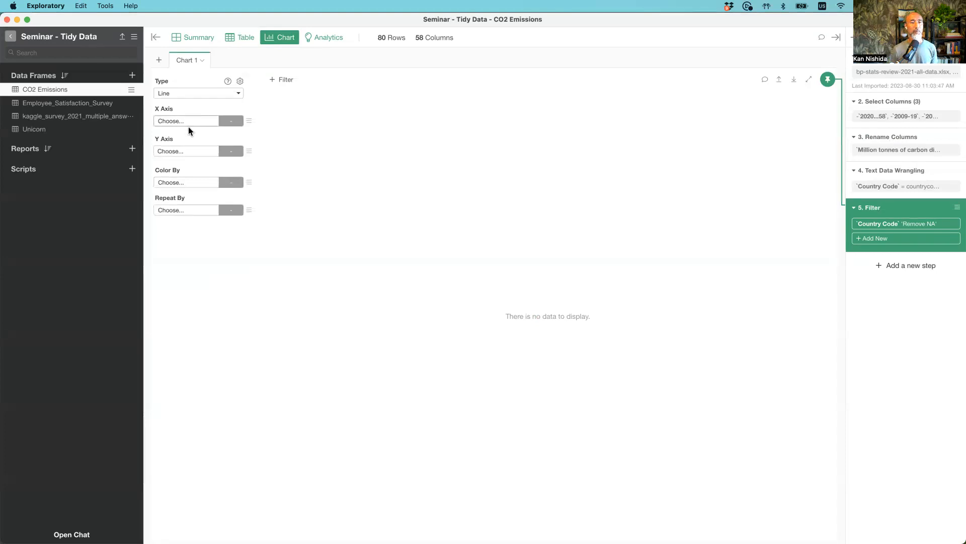
click(188, 122)
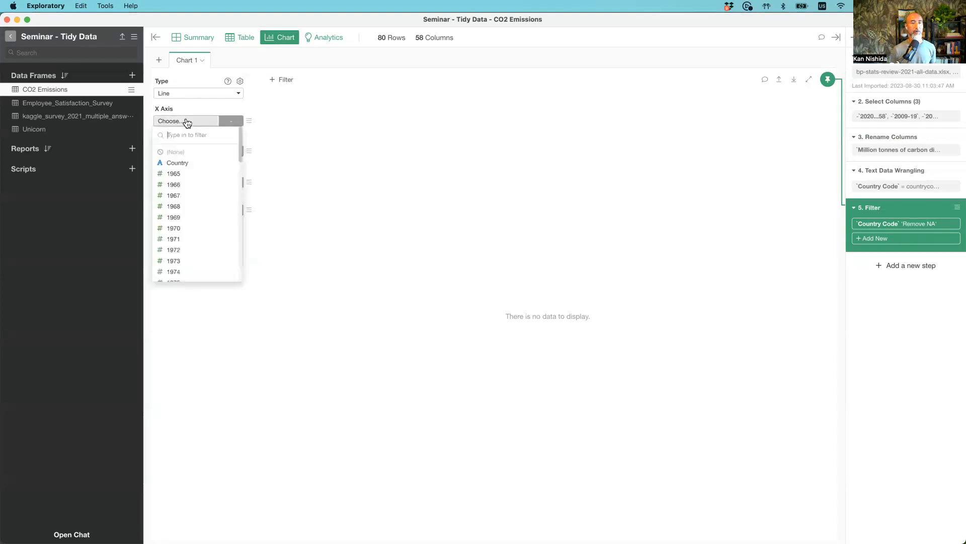
click(191, 174)
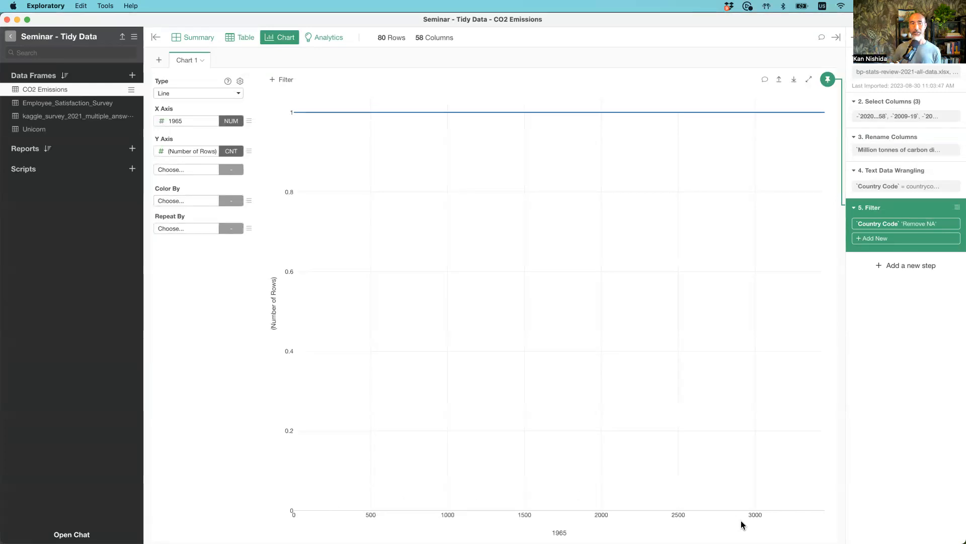
click(199, 128)
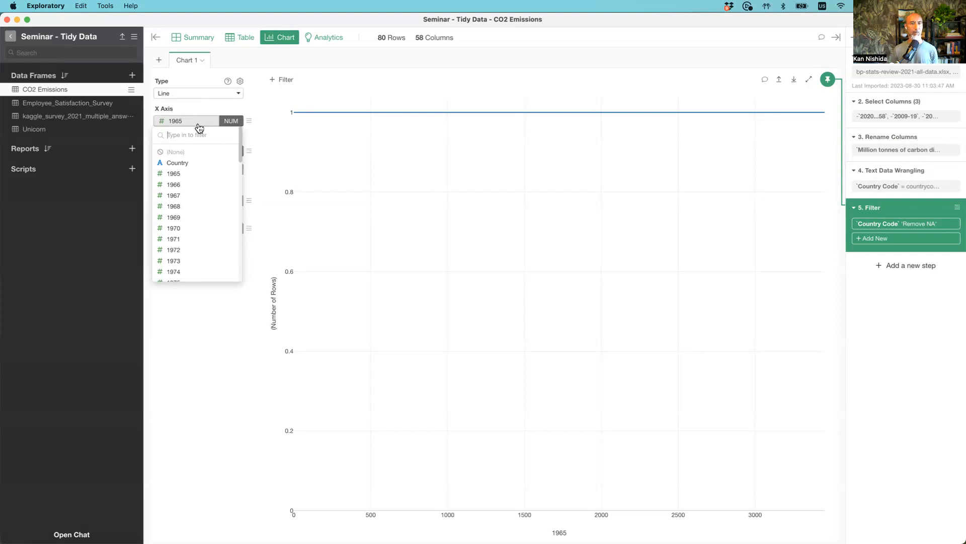
click(191, 152)
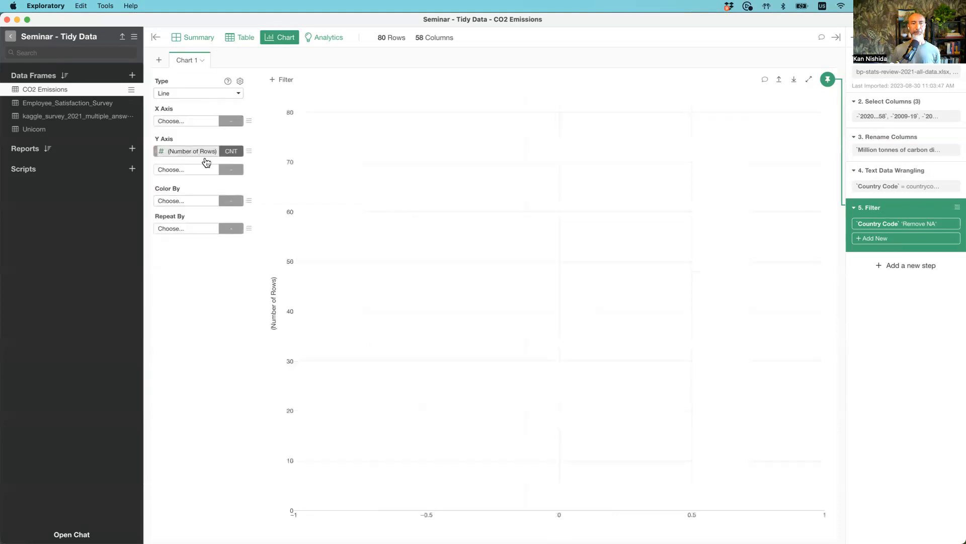
Step: Switch to the Keynote presentation and play it from slide 11 to the slide "Each row represents each country."
key(super+Tab)
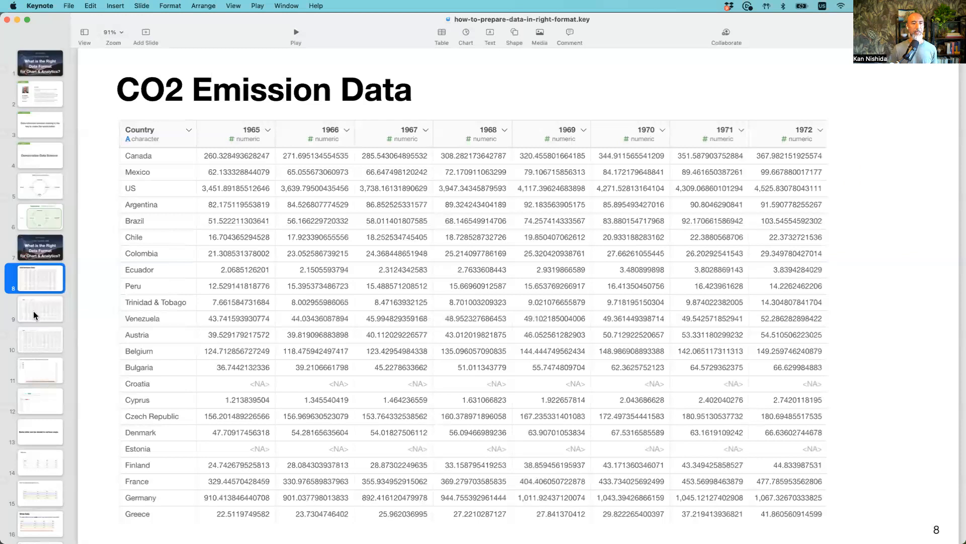
click(54, 373)
click(296, 33)
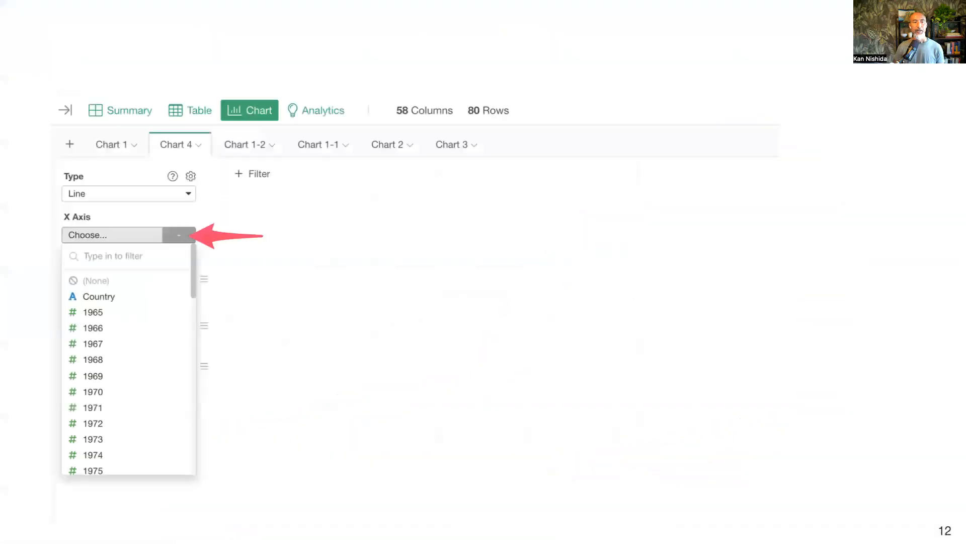
key(Right)
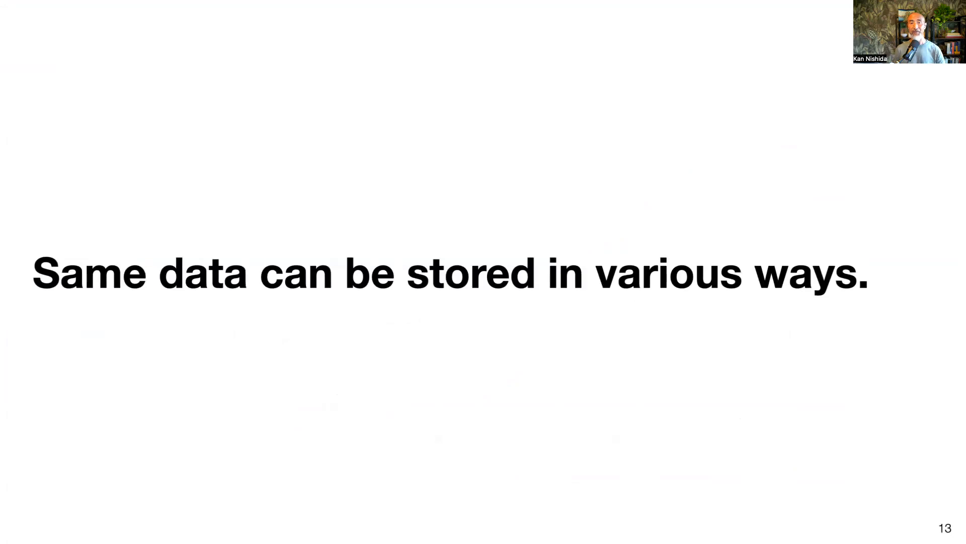
key(Right)
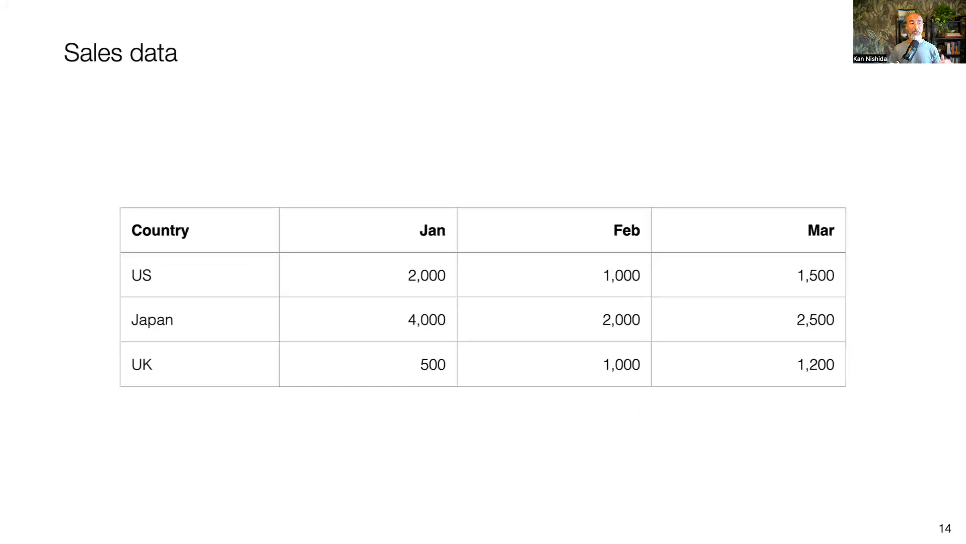
key(Right)
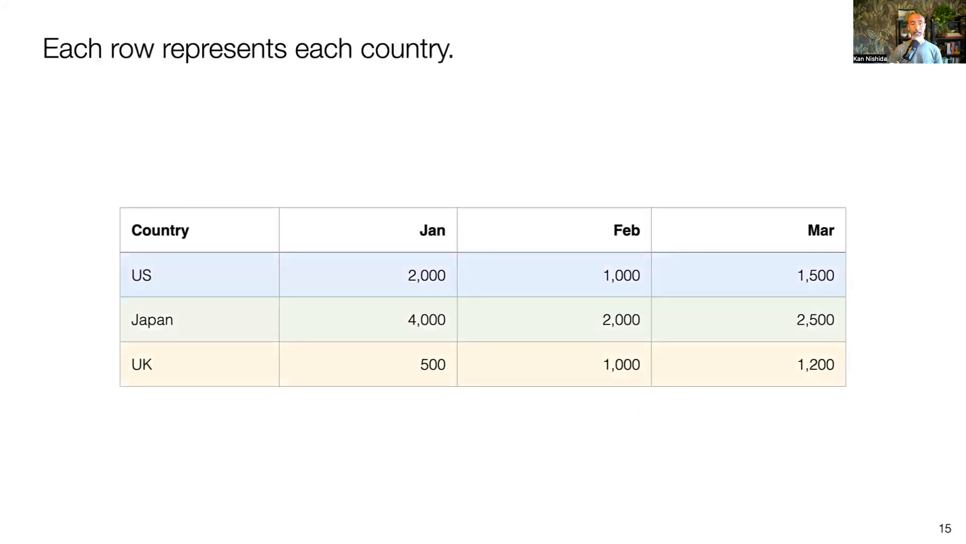
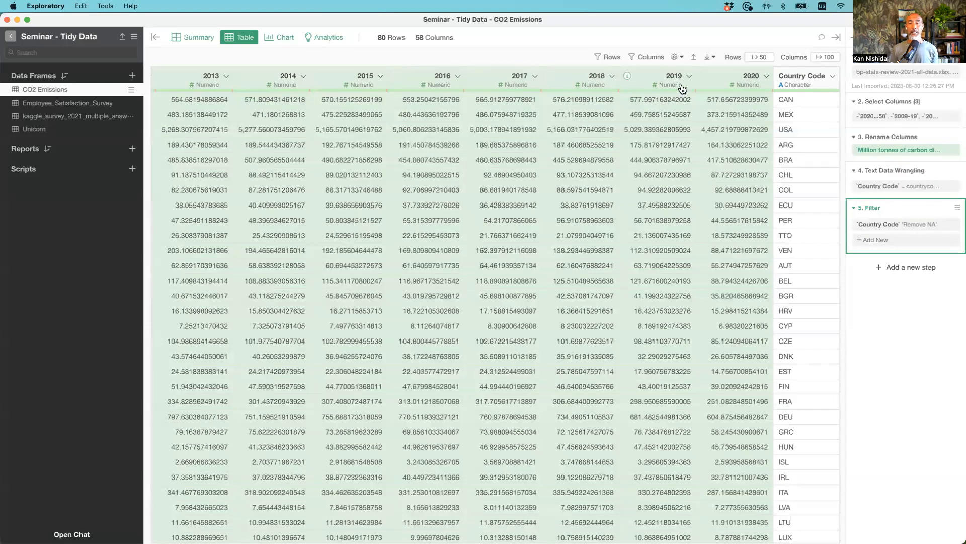
Step: Convert the year columns from wide to long as a selected range starting at 1965 and ending at 2020
click(459, 76)
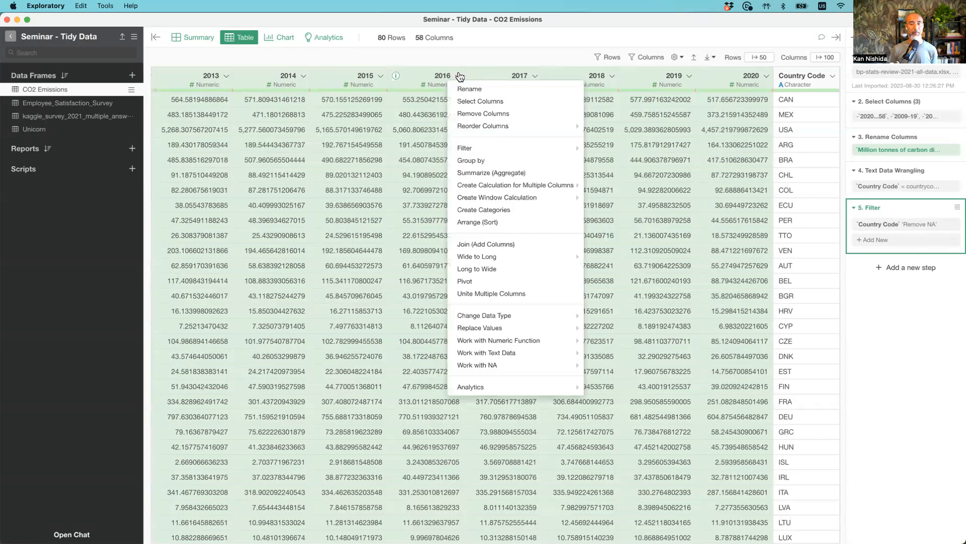
mouse_move(484, 258)
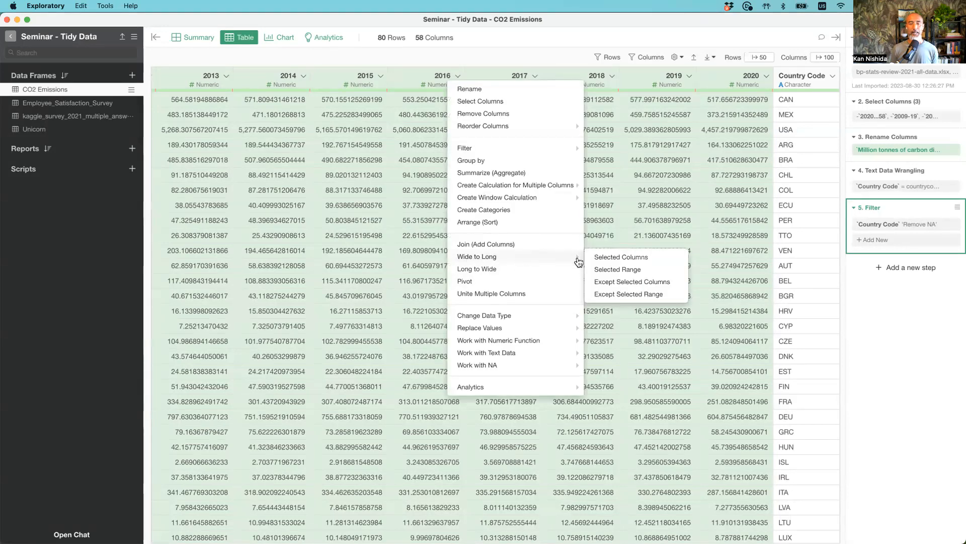
click(617, 270)
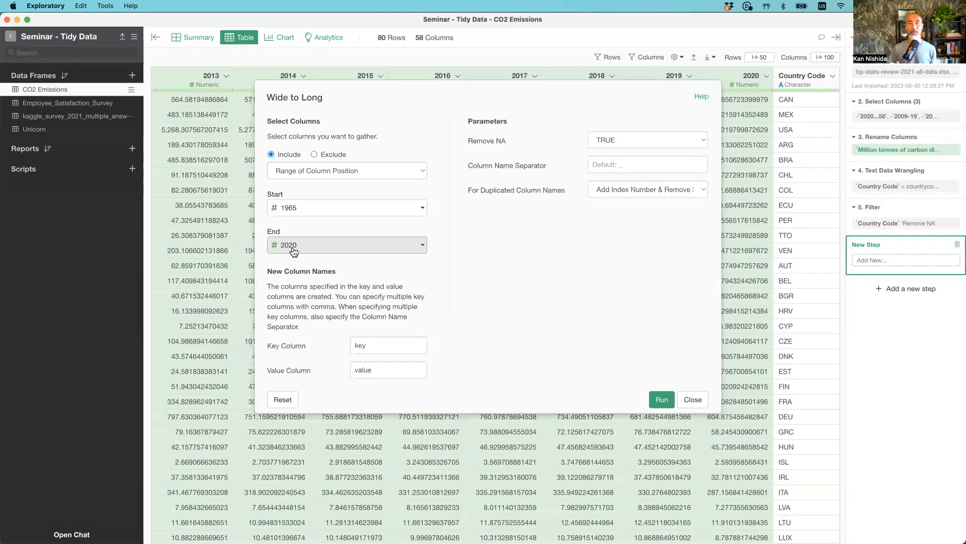
click(320, 248)
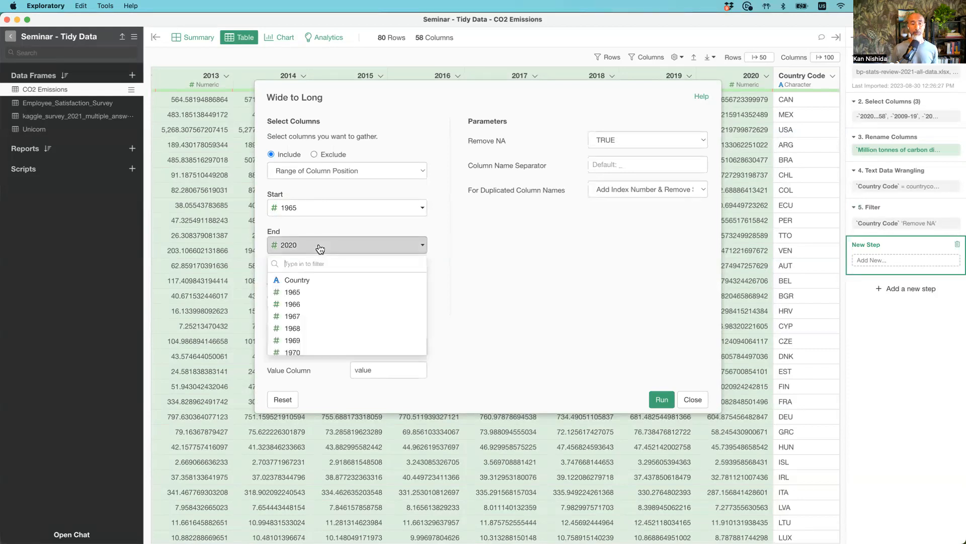
scroll(328, 334, down, 10)
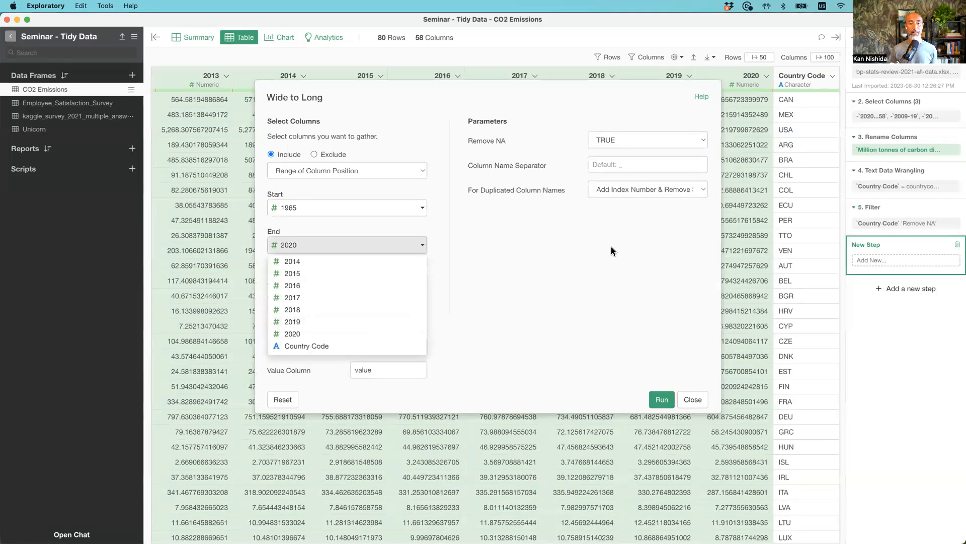
click(328, 334)
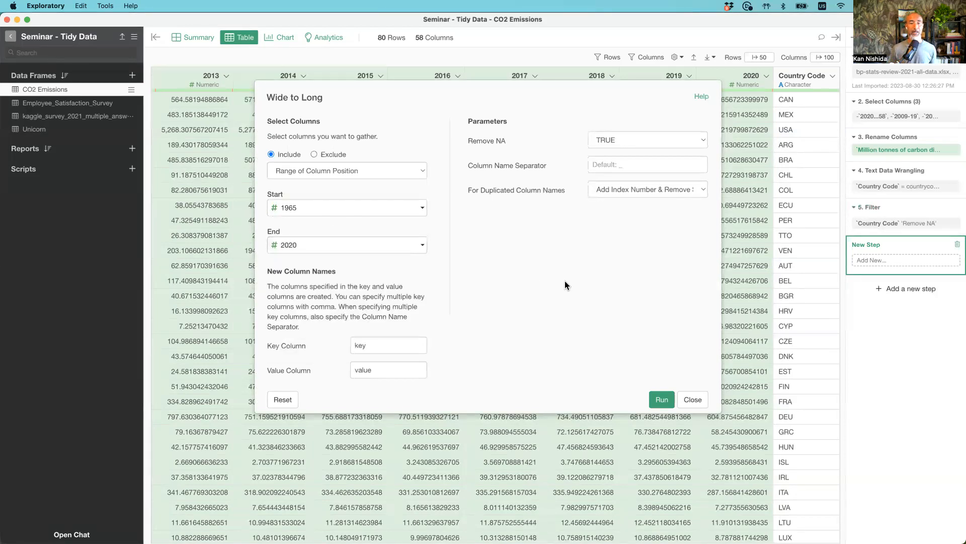
click(660, 400)
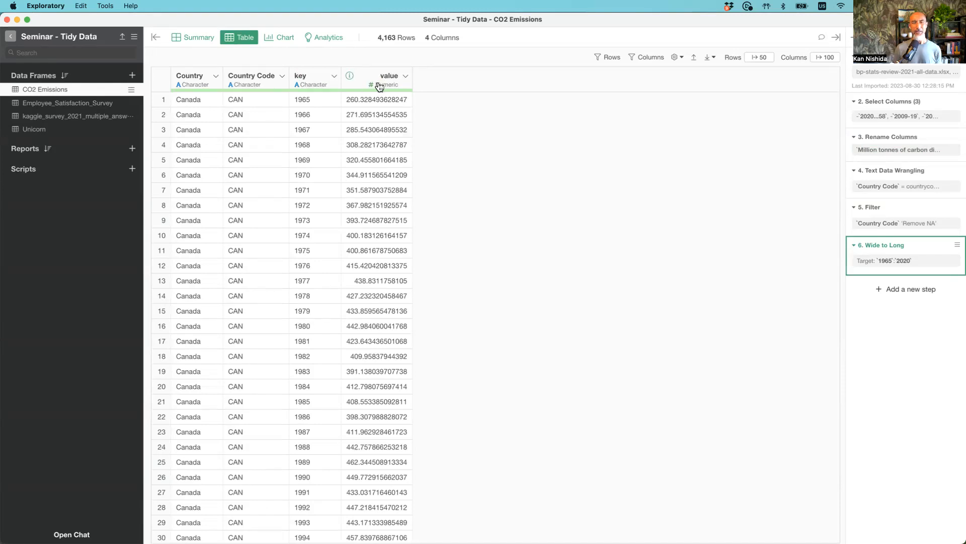
Step: Edit the Wide to Long step to name the key column Year and the value column CO2, and rerun it
click(334, 77)
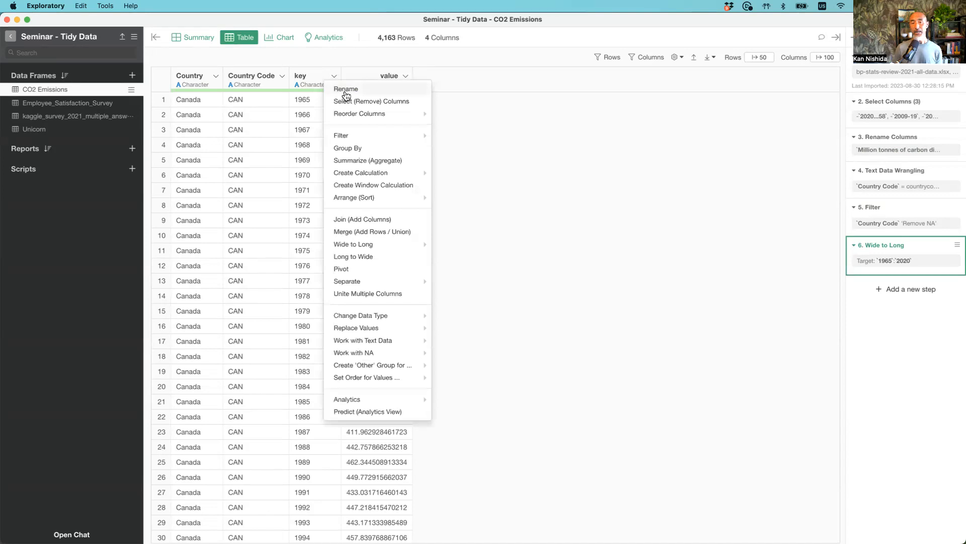
click(591, 128)
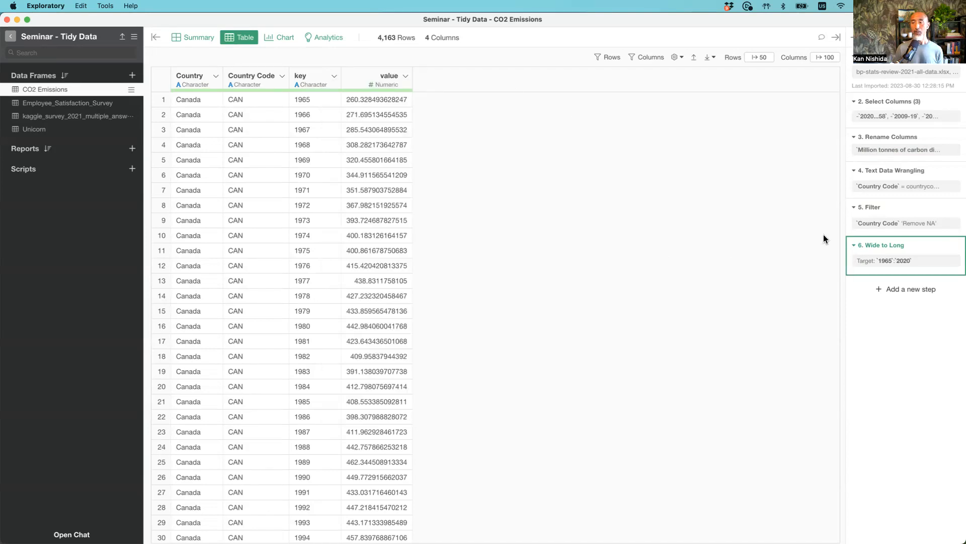
mouse_move(871, 264)
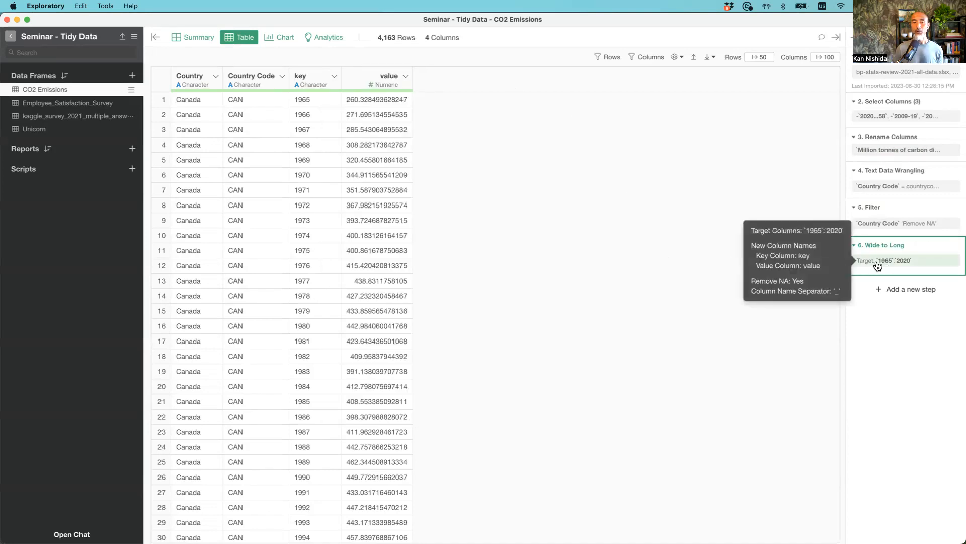
click(878, 265)
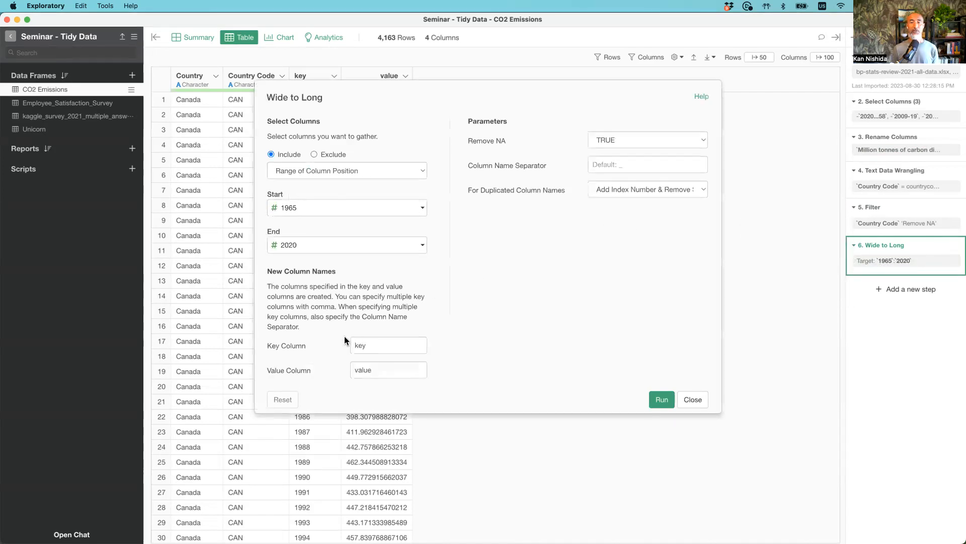
double_click(387, 345)
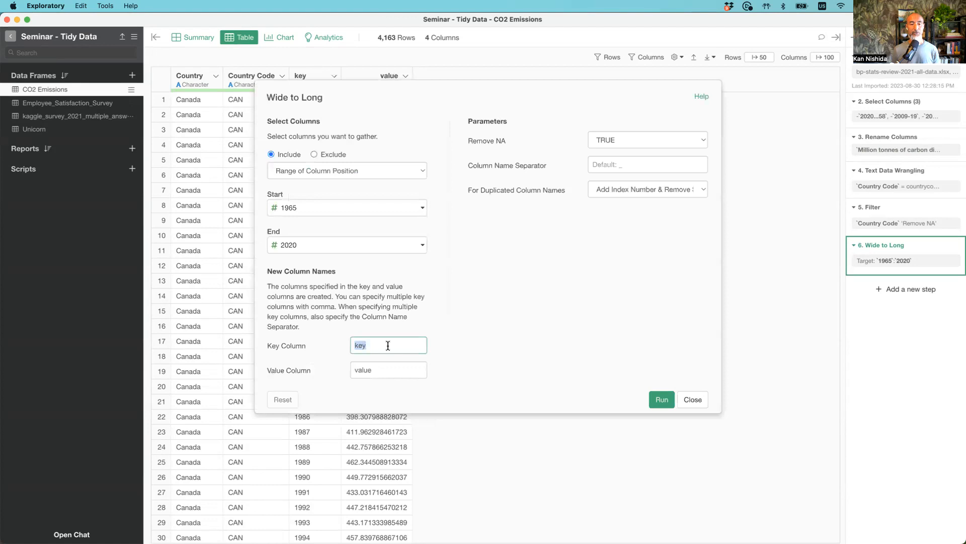
text(Year)
key(Tab)
text(CO2)
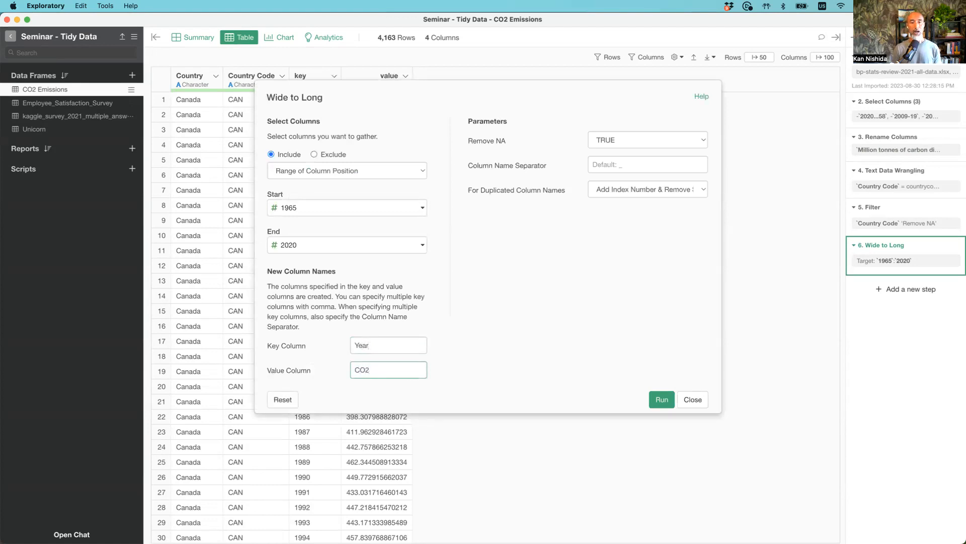
click(652, 402)
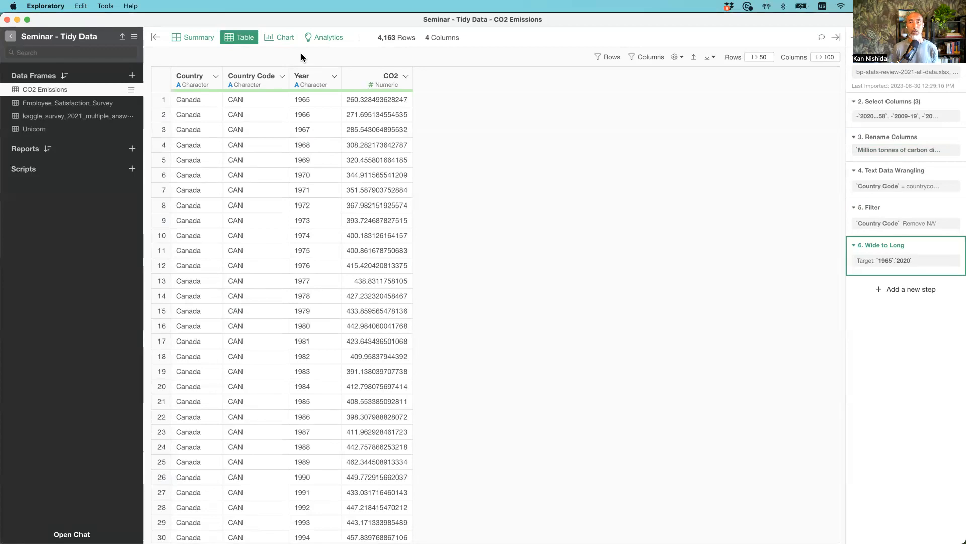
Step: Pin Chart 1 to the Wide to Long step and assign Year to the line chart's X axis
click(280, 40)
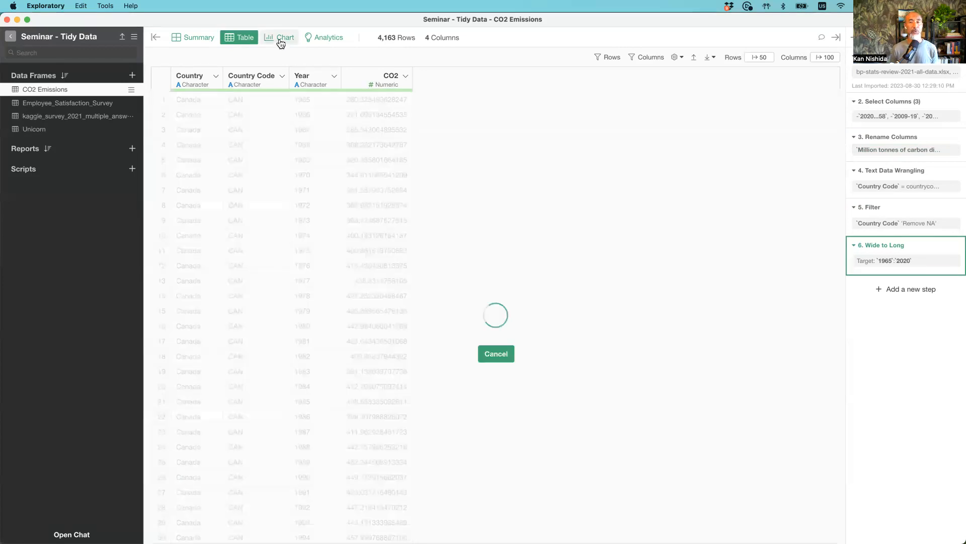
mouse_move(831, 86)
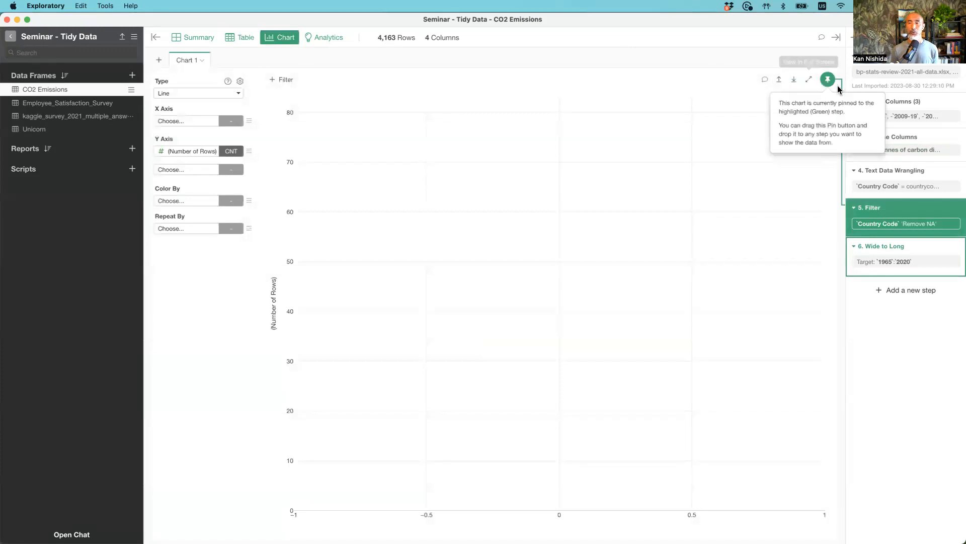
click(876, 256)
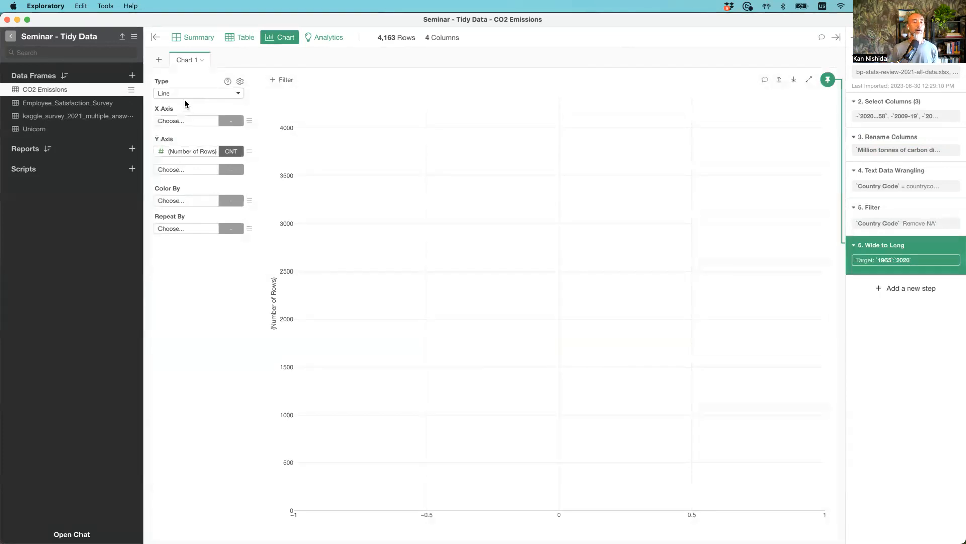
click(180, 122)
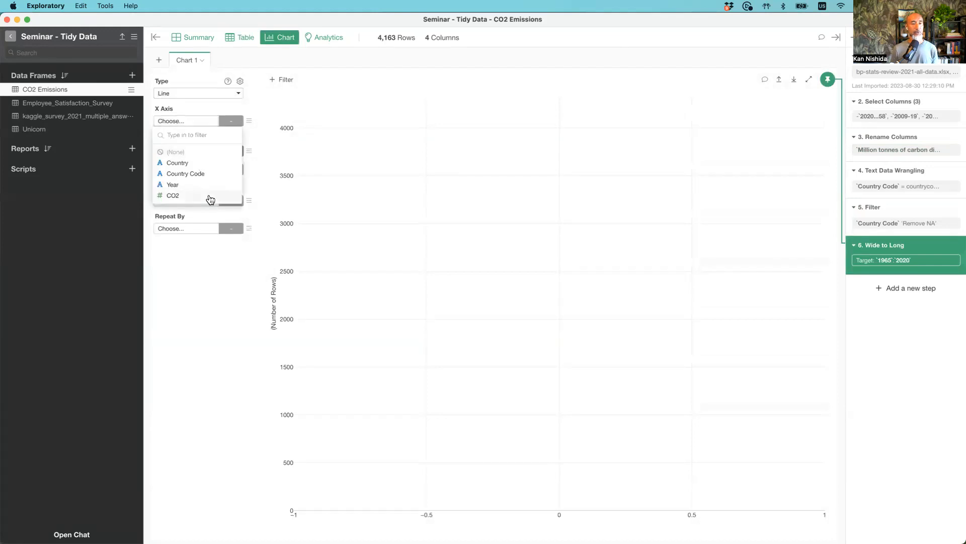
click(181, 186)
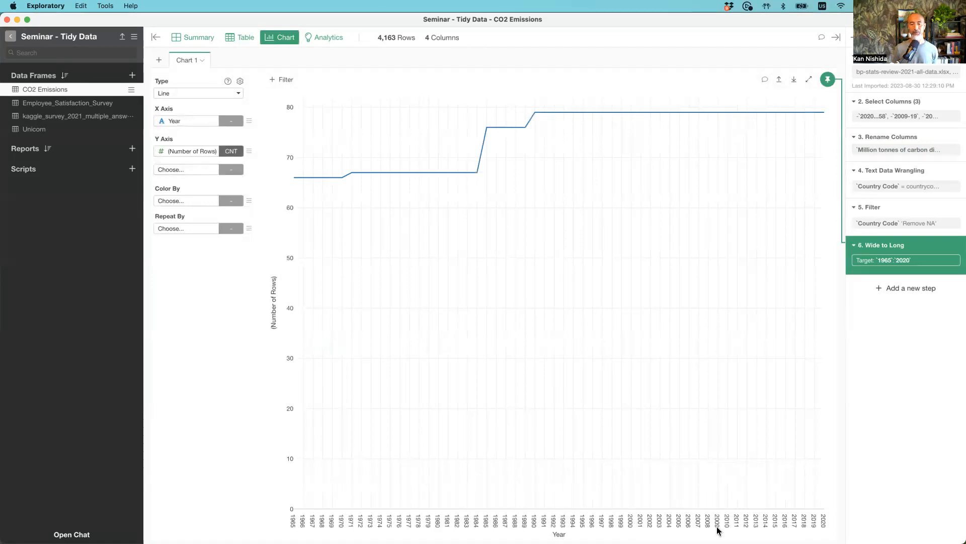
Step: Convert the Year column of the CO2 Emissions table to numeric with parse_number(Year), overwriting the existing column
click(240, 37)
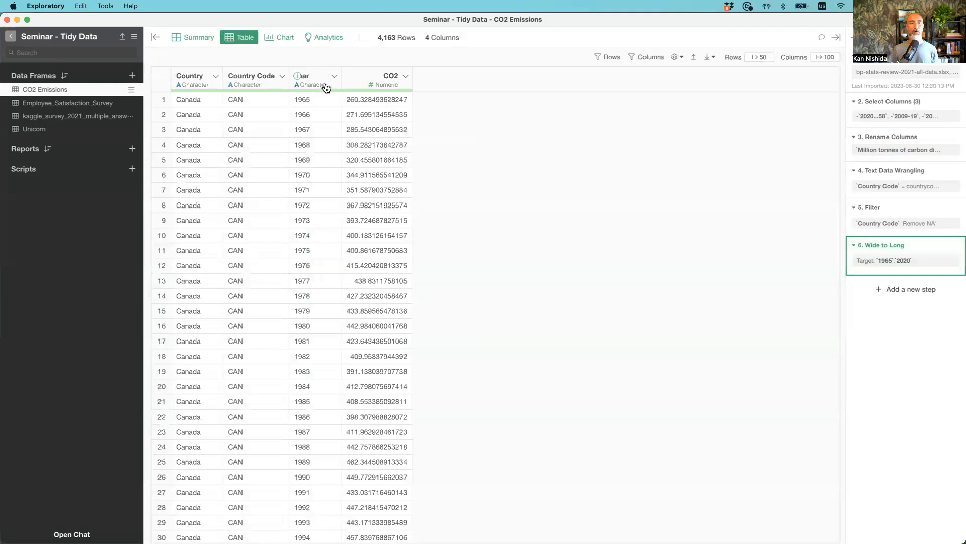
click(335, 77)
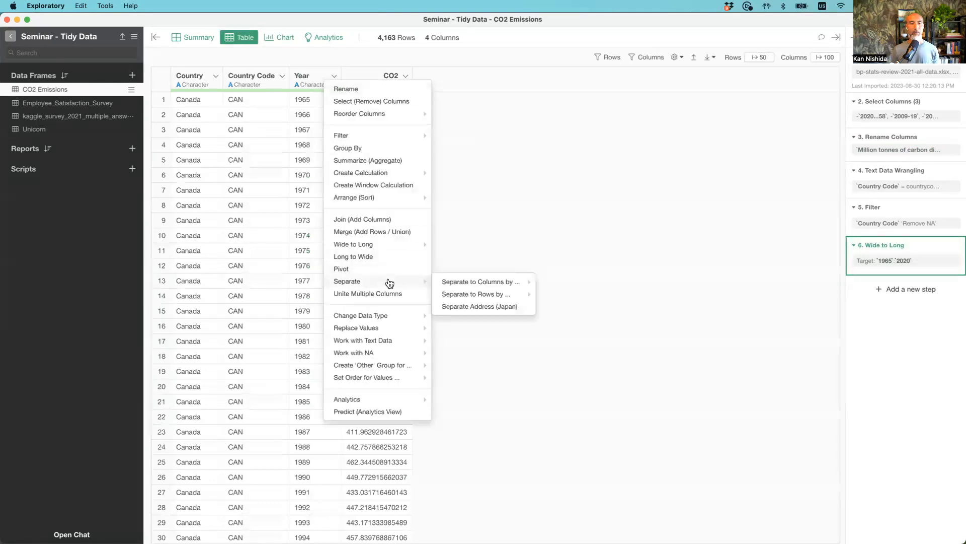
mouse_move(382, 316)
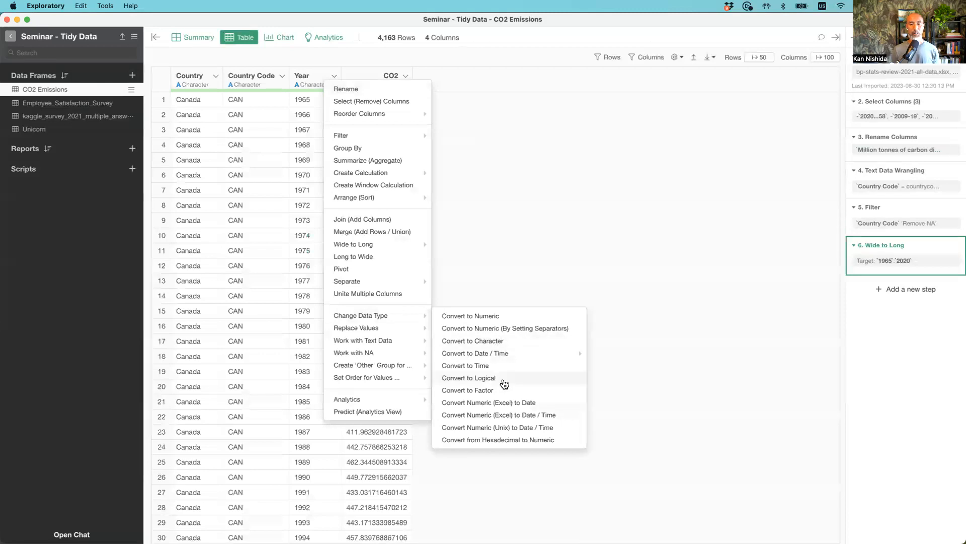
click(490, 318)
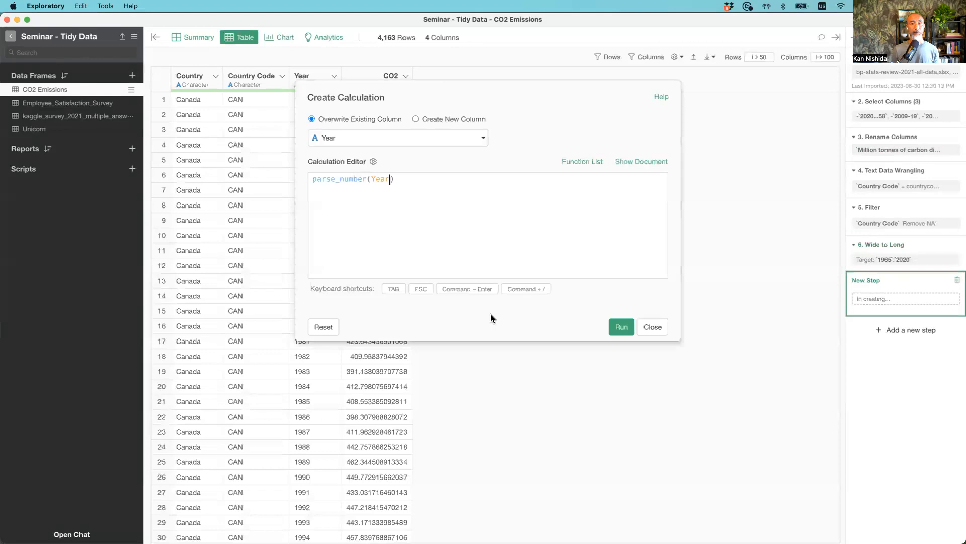
click(630, 332)
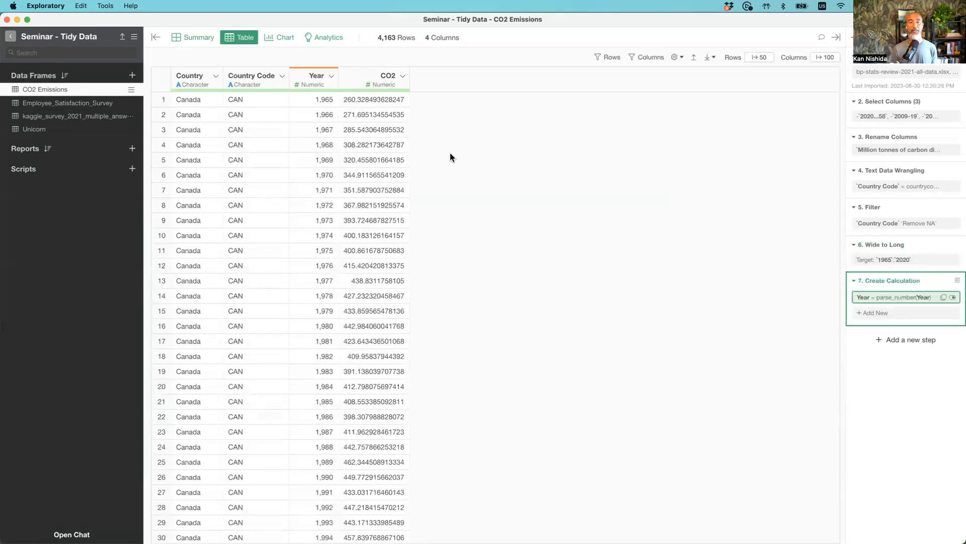
Step: Pin Chart 1 to the Create Calculation step and assign CO2 to the line chart's Y axis
click(285, 38)
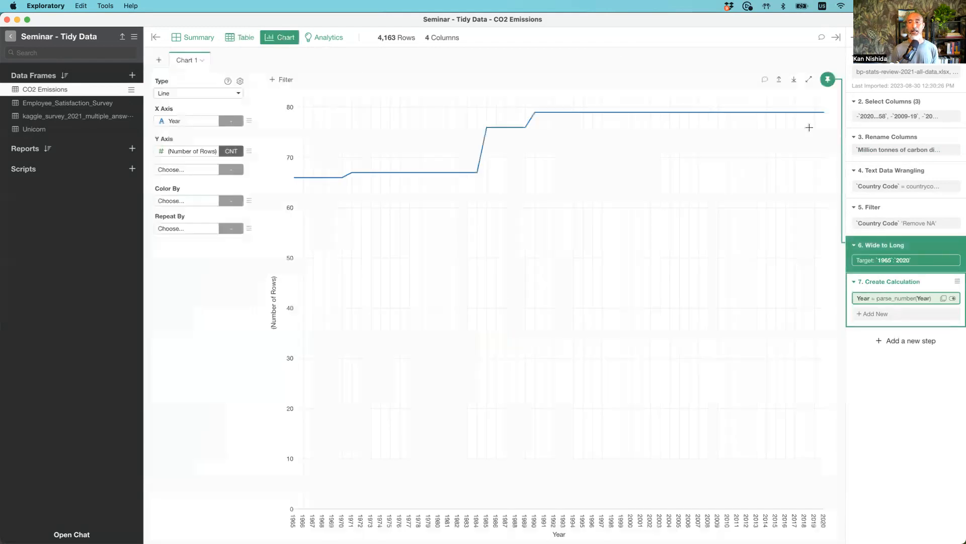
drag(828, 80, 859, 297)
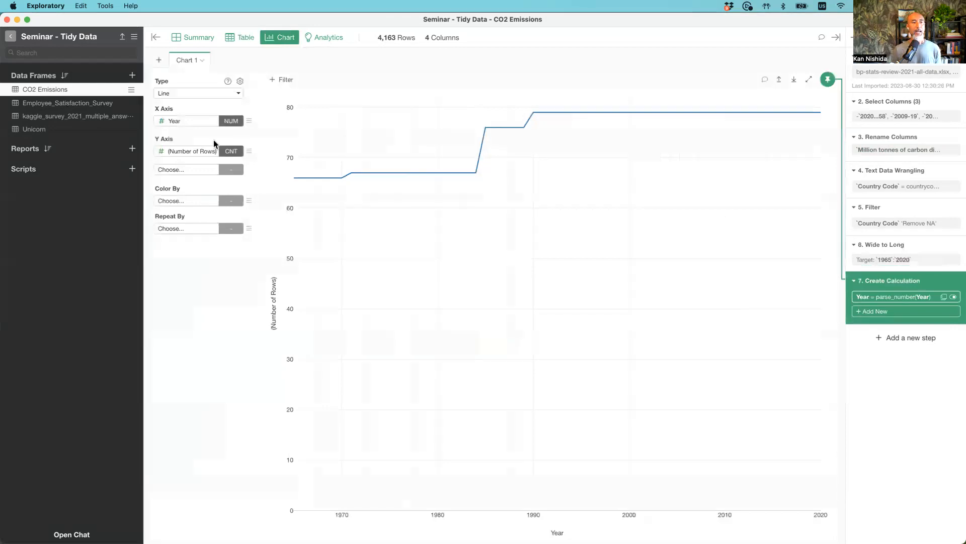
click(194, 151)
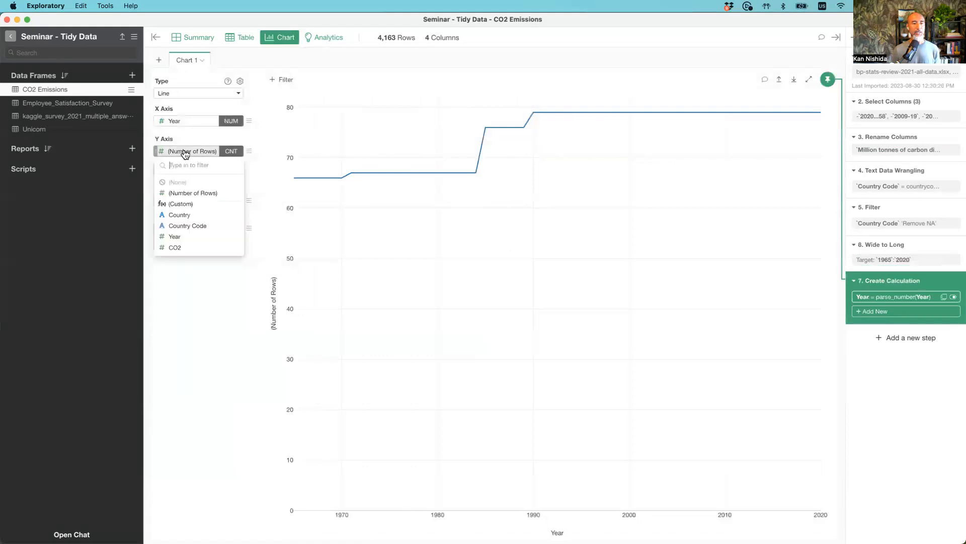
click(197, 246)
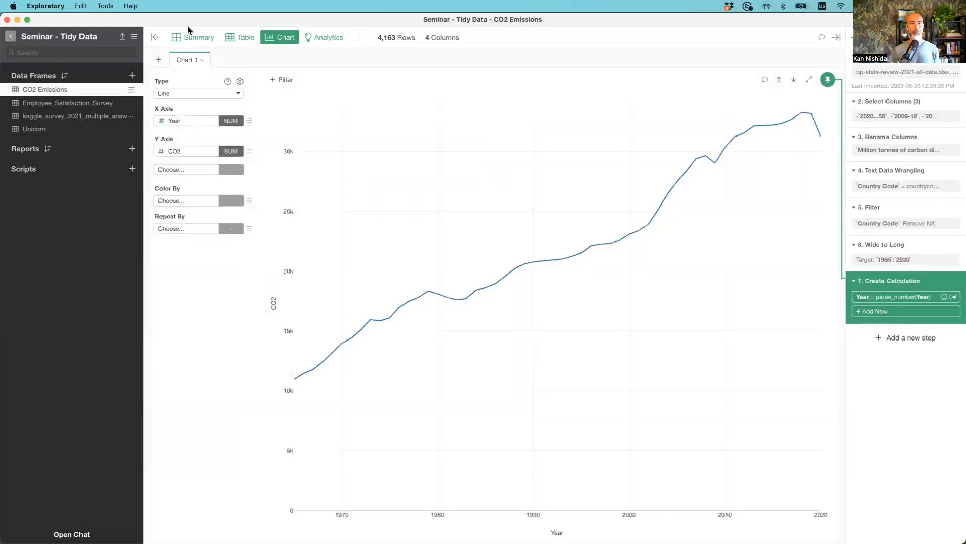
Step: Collapse the data frame list, color the line chart by Country, and look through the country legend
click(154, 37)
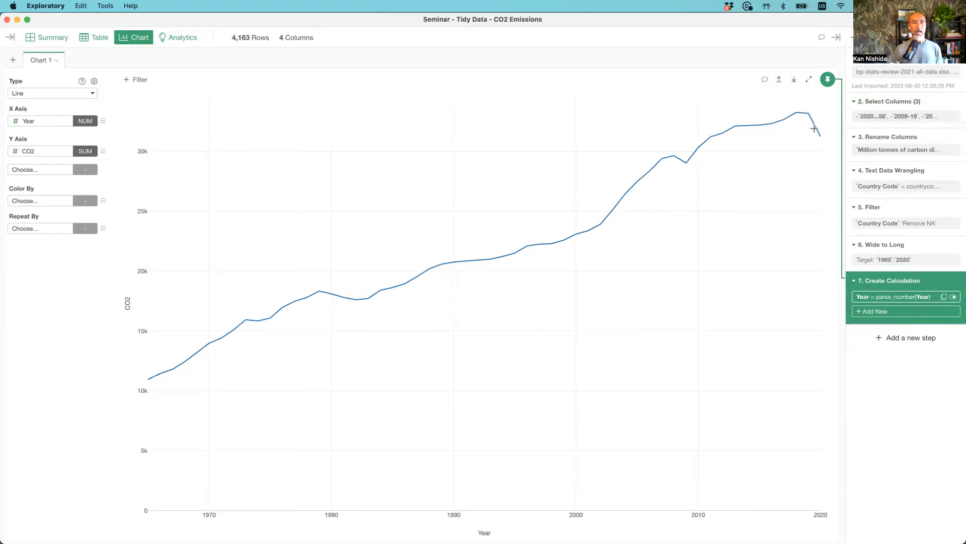
click(41, 206)
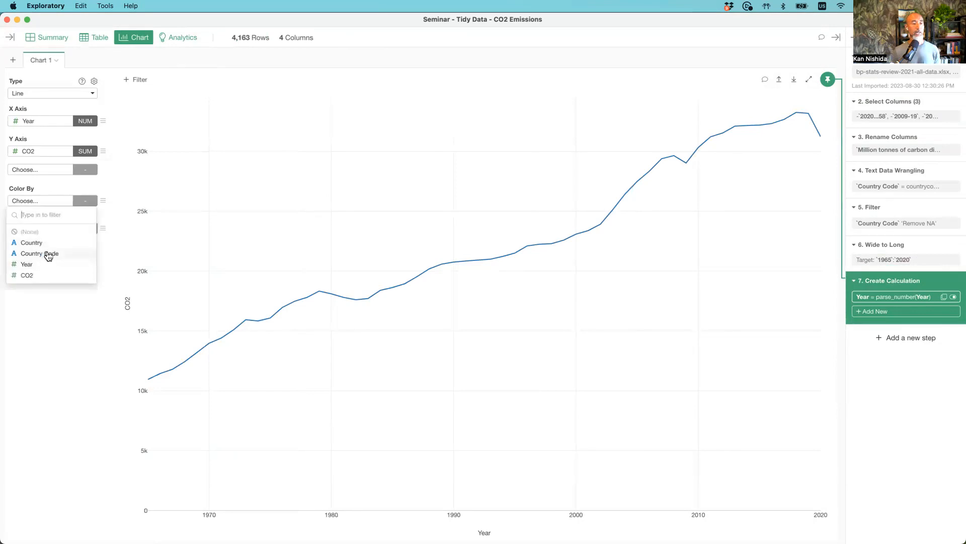
click(32, 242)
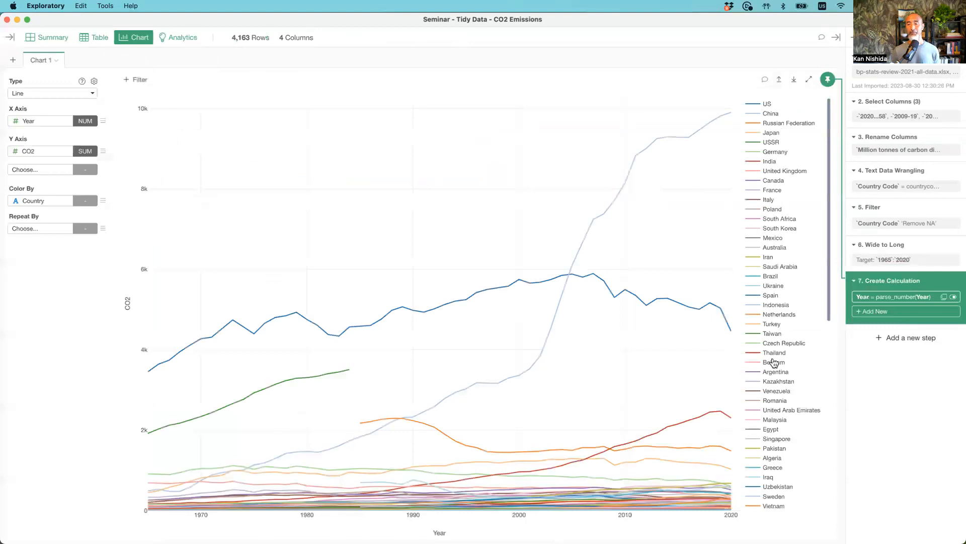
scroll(774, 394, down, 10)
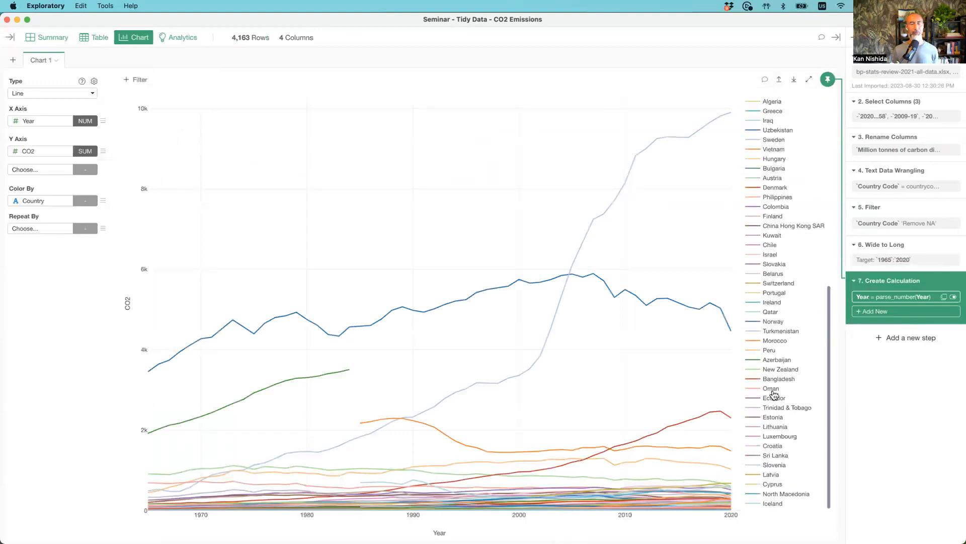
scroll(774, 394, up, 10)
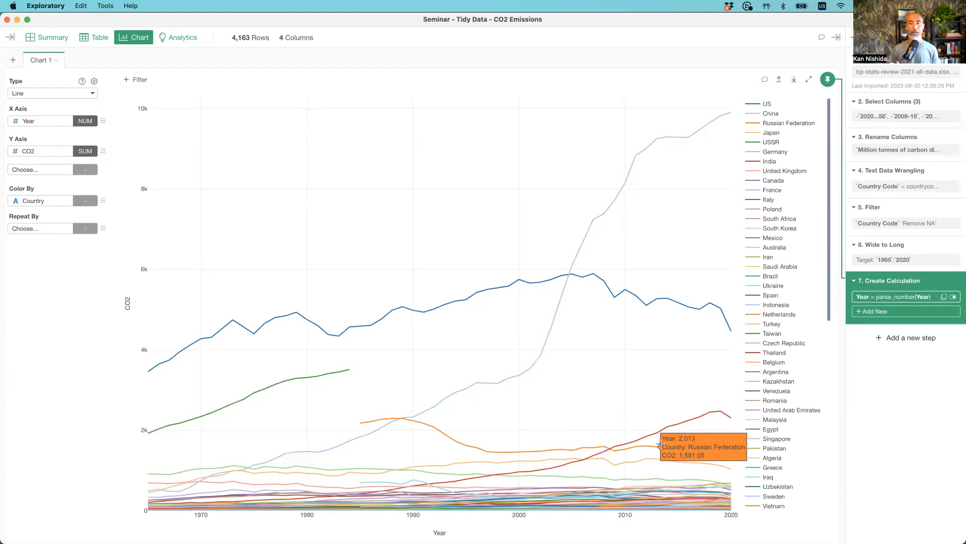
Step: Review the long CO2 Emissions table, then switch to the Keynote presentation and play it from Agenda slide 54 to slide 55
click(98, 42)
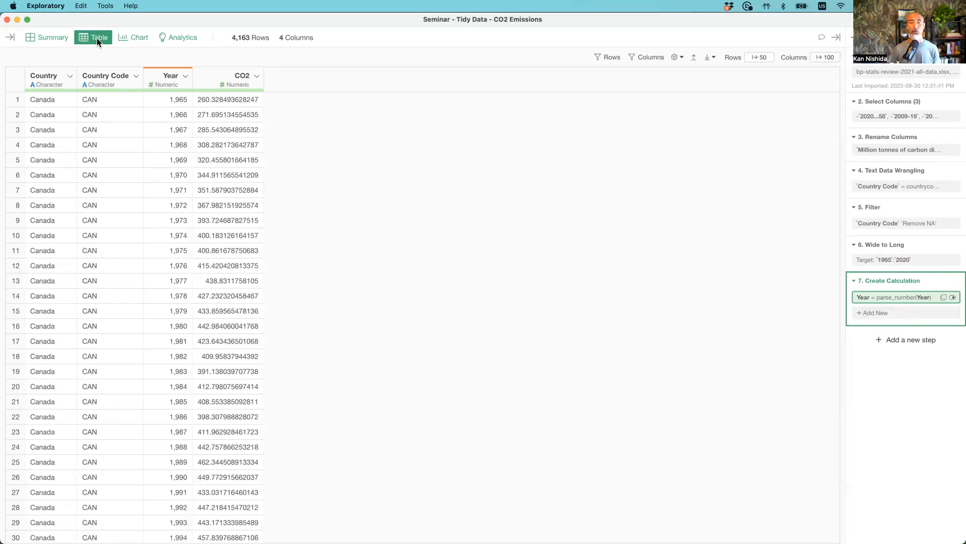
key(super+Tab)
key(super+Tab)
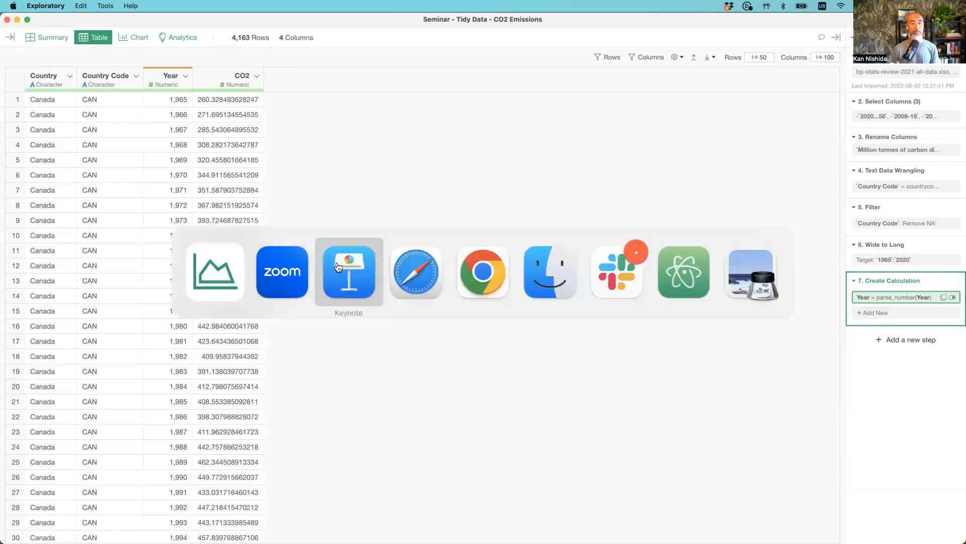
scroll(40, 333, down, 10)
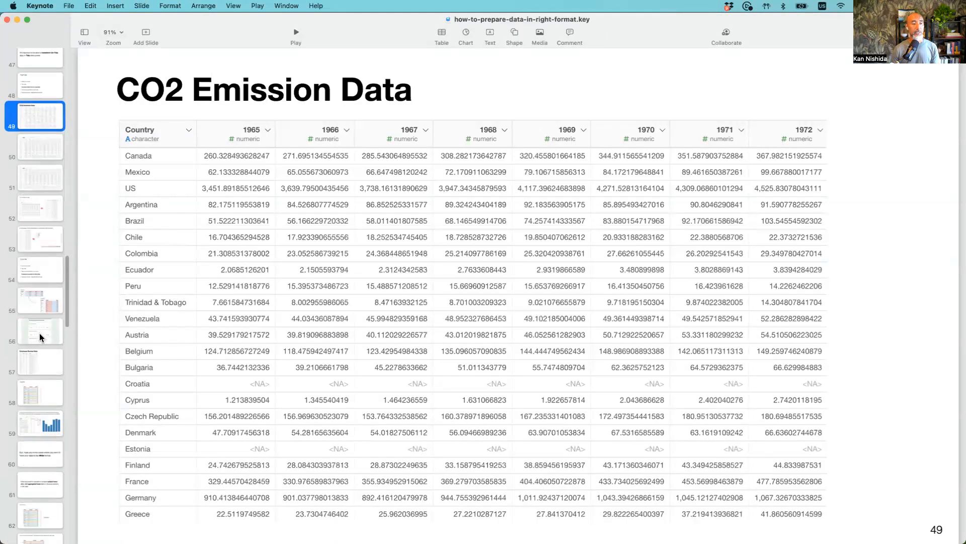
click(38, 270)
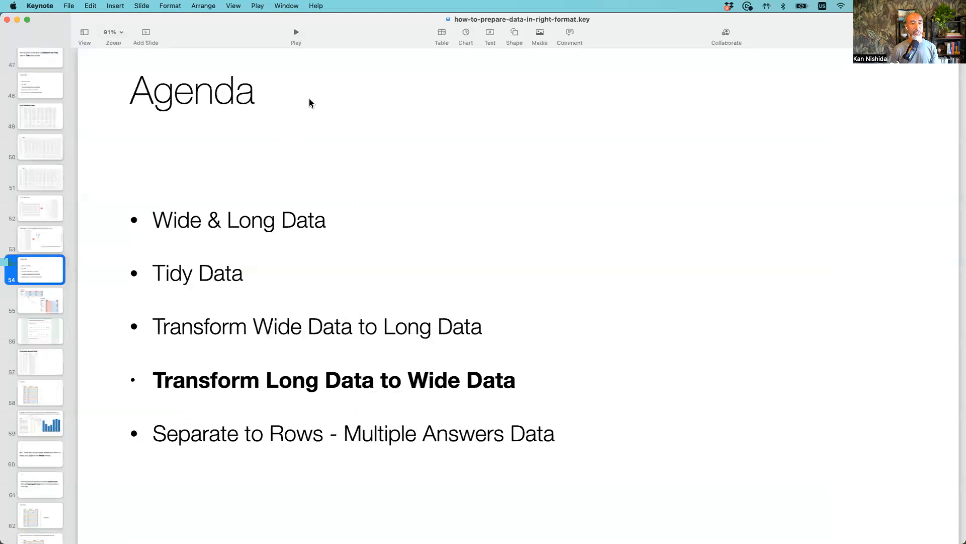
click(296, 34)
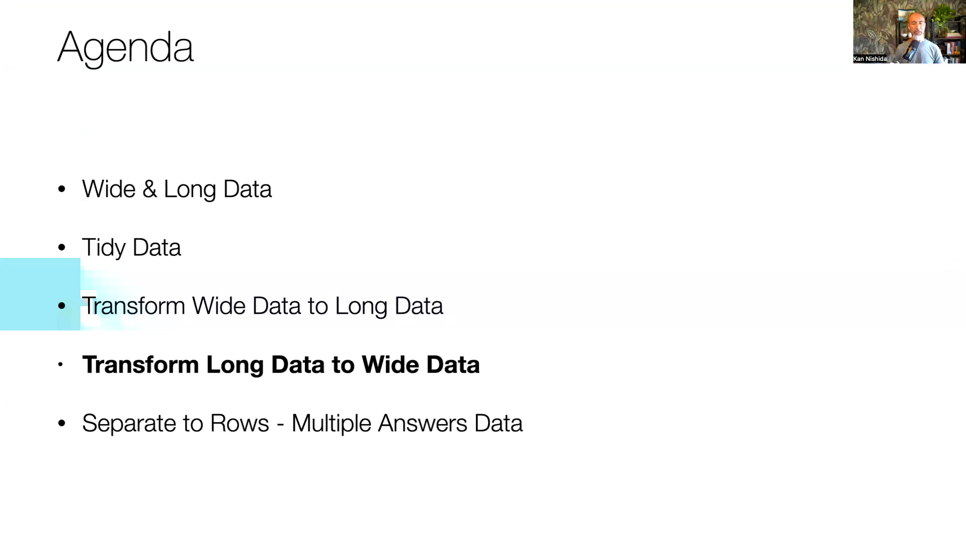
key(Right)
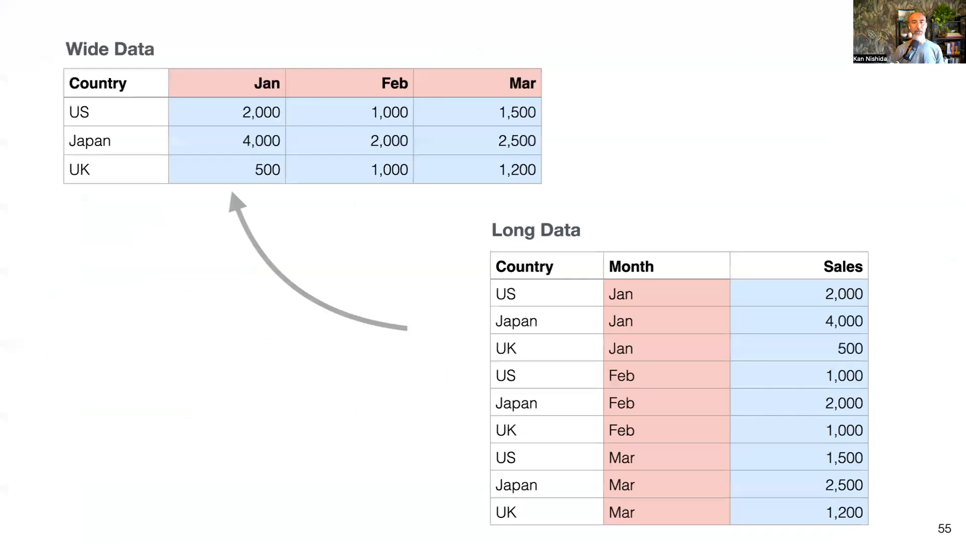
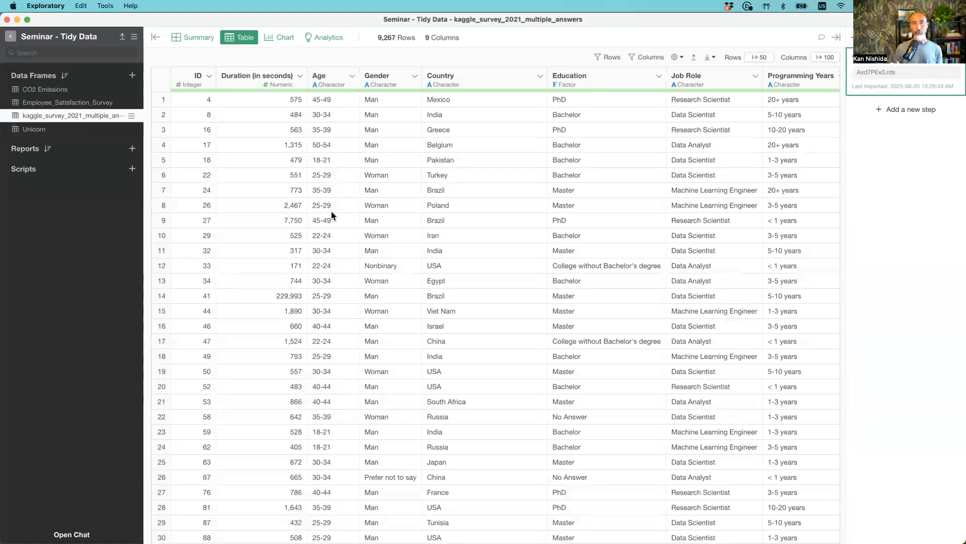
Step: Collapse the data frame list, separate the survey's Algorithms column into rows by comma, and inspect that column's value summary
click(155, 37)
scroll(460, 181, right, 5)
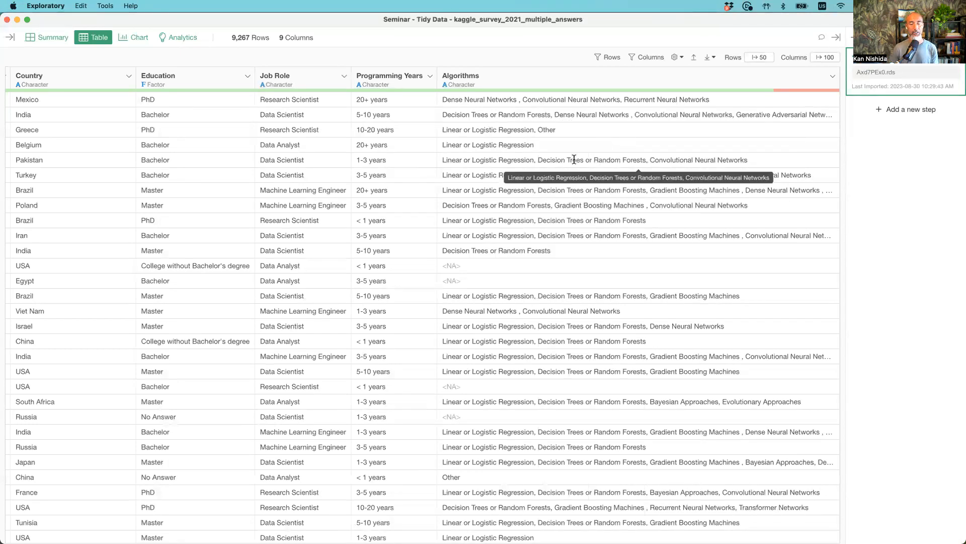
click(832, 77)
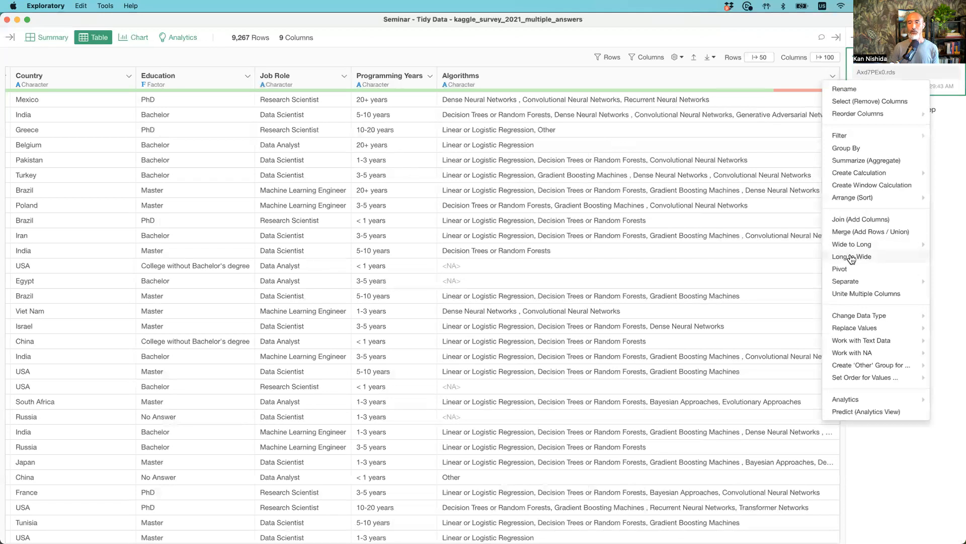
mouse_move(852, 279)
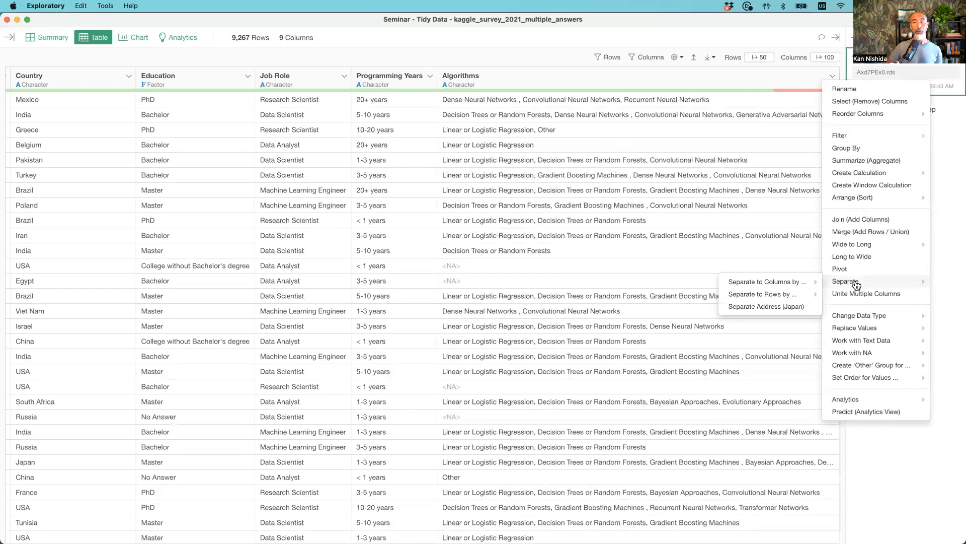
mouse_move(809, 285)
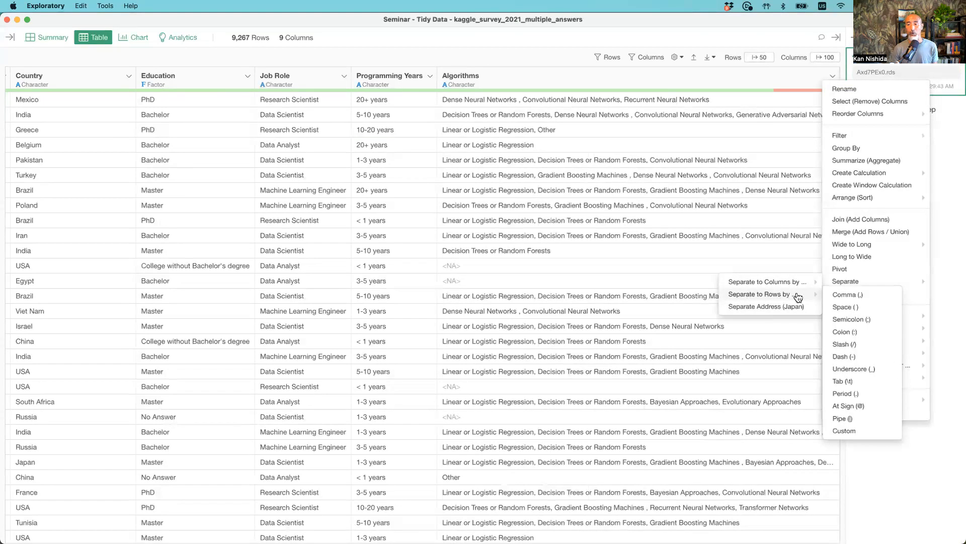
click(872, 297)
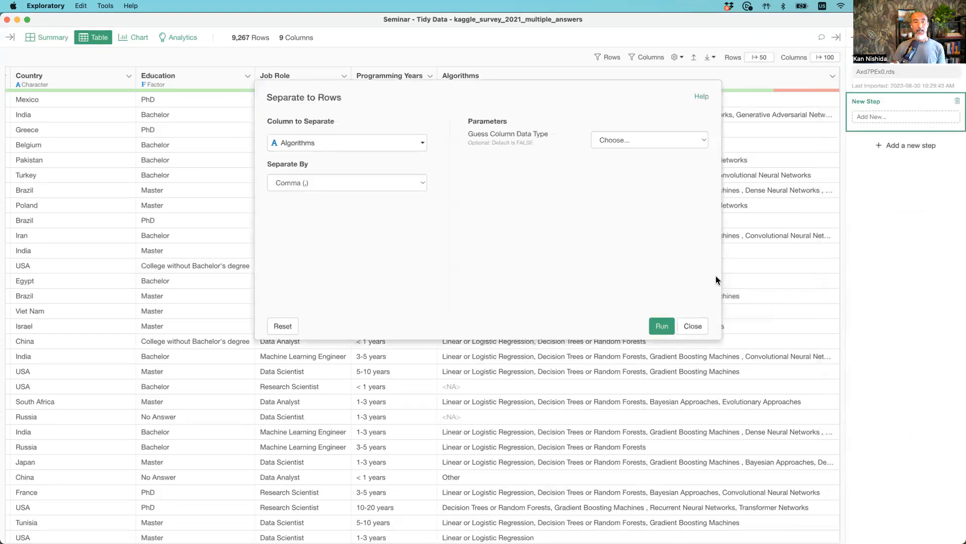
click(657, 327)
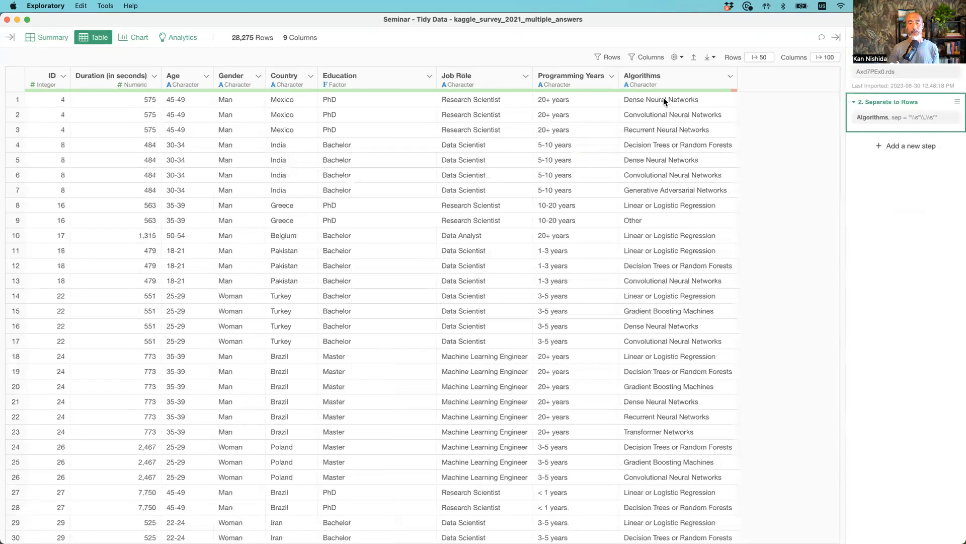
click(632, 78)
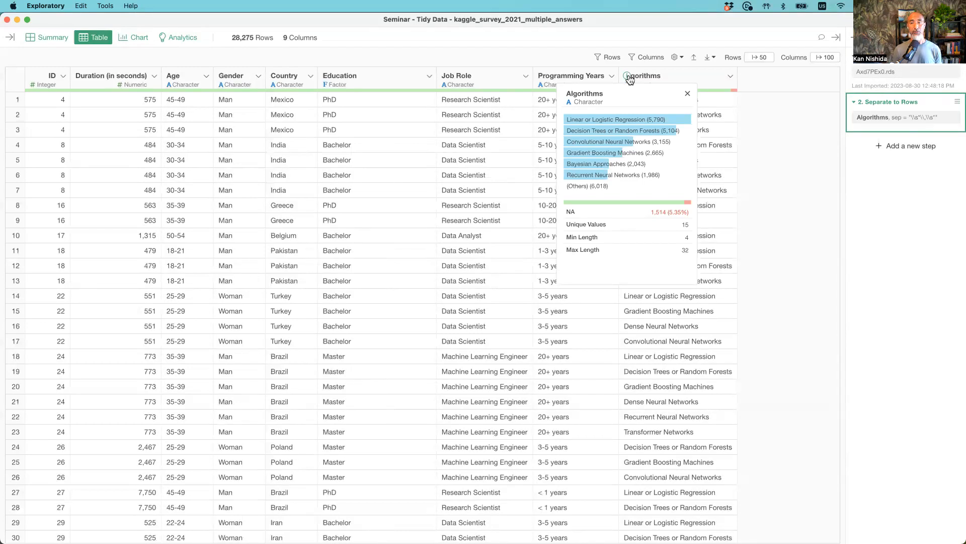
click(759, 107)
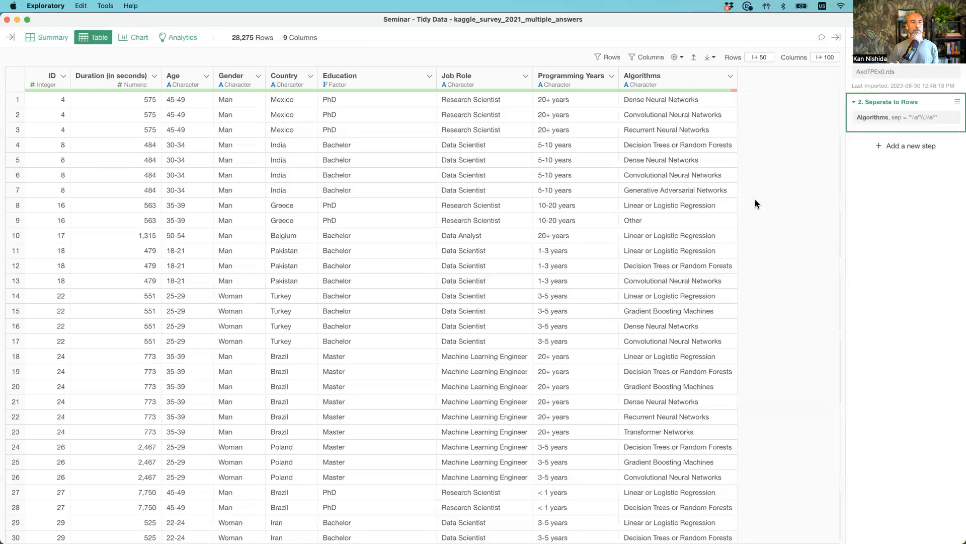
Step: Switch to the Keynote presentation, go through the Tidy Data slide 92 to slide 93, and play the slideshow from there
key(super+Tab)
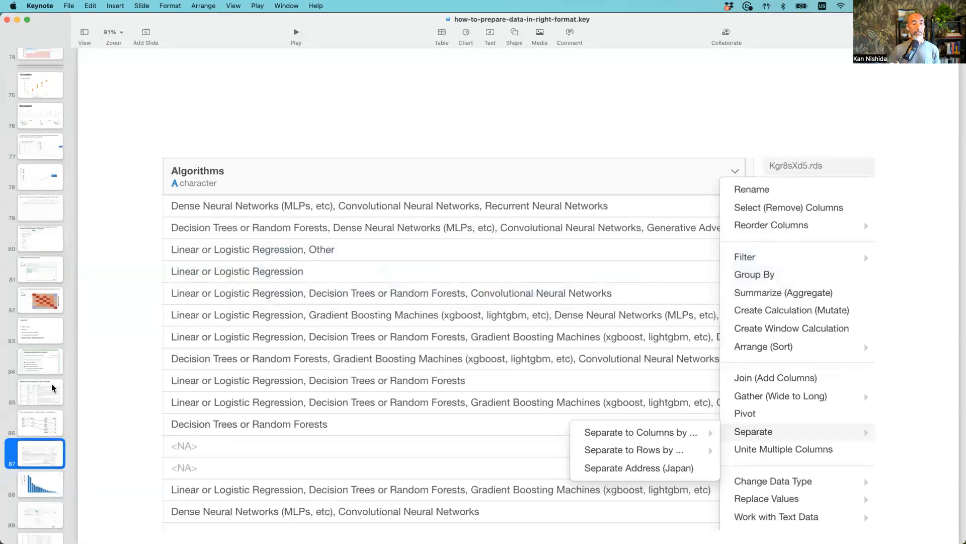
scroll(39, 413, down, 10)
scroll(40, 414, up, 5)
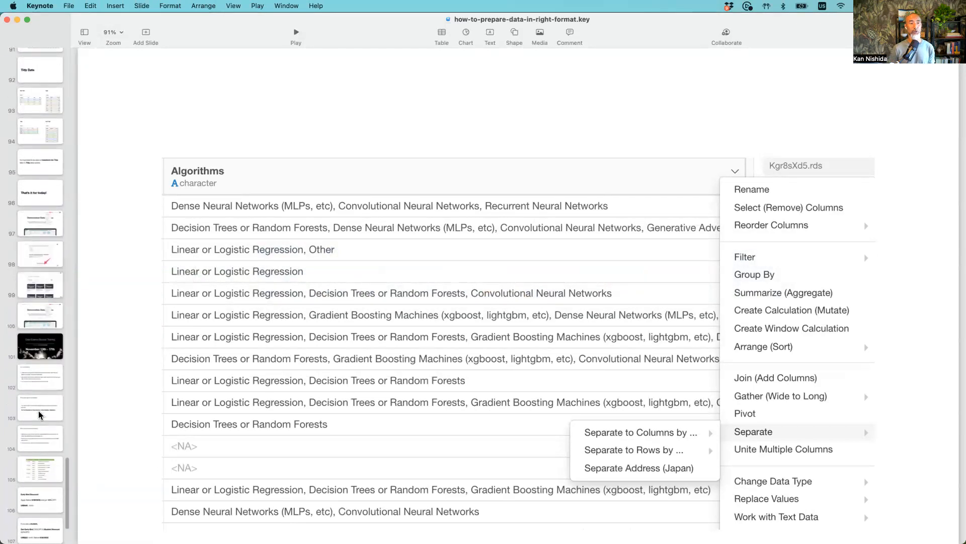
click(35, 203)
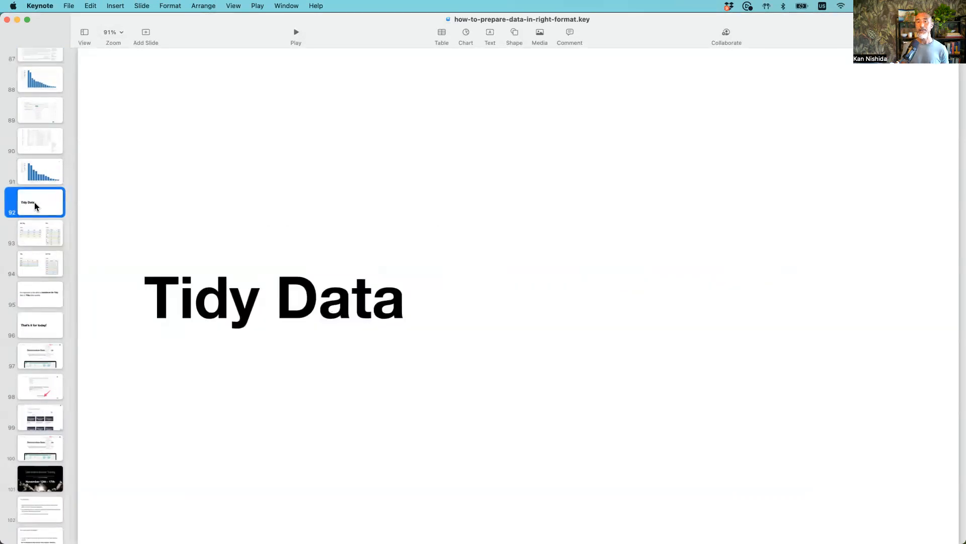
key(Down)
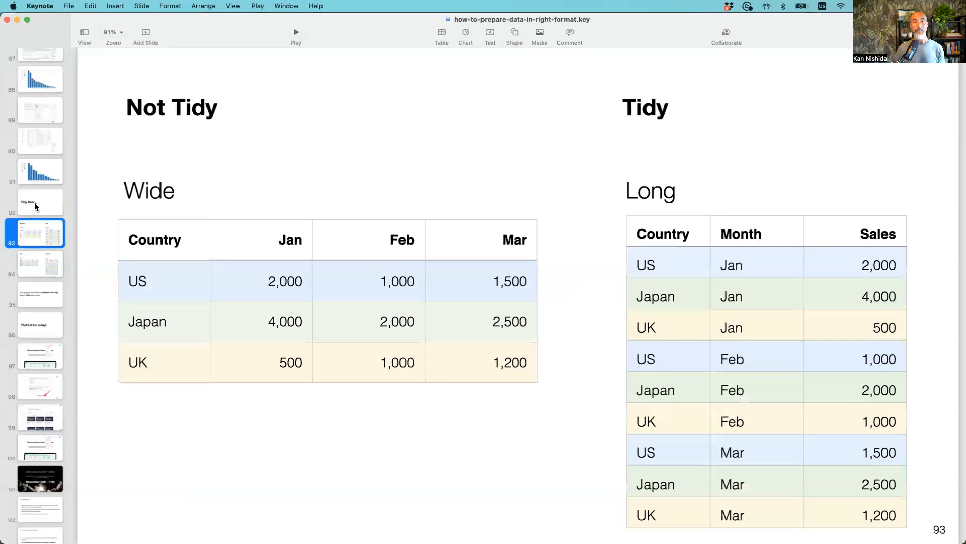
click(297, 33)
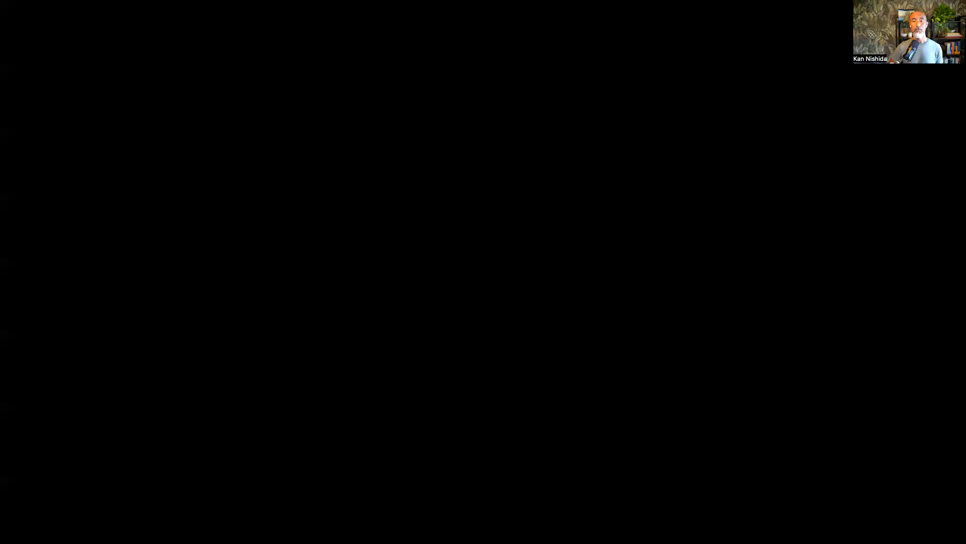